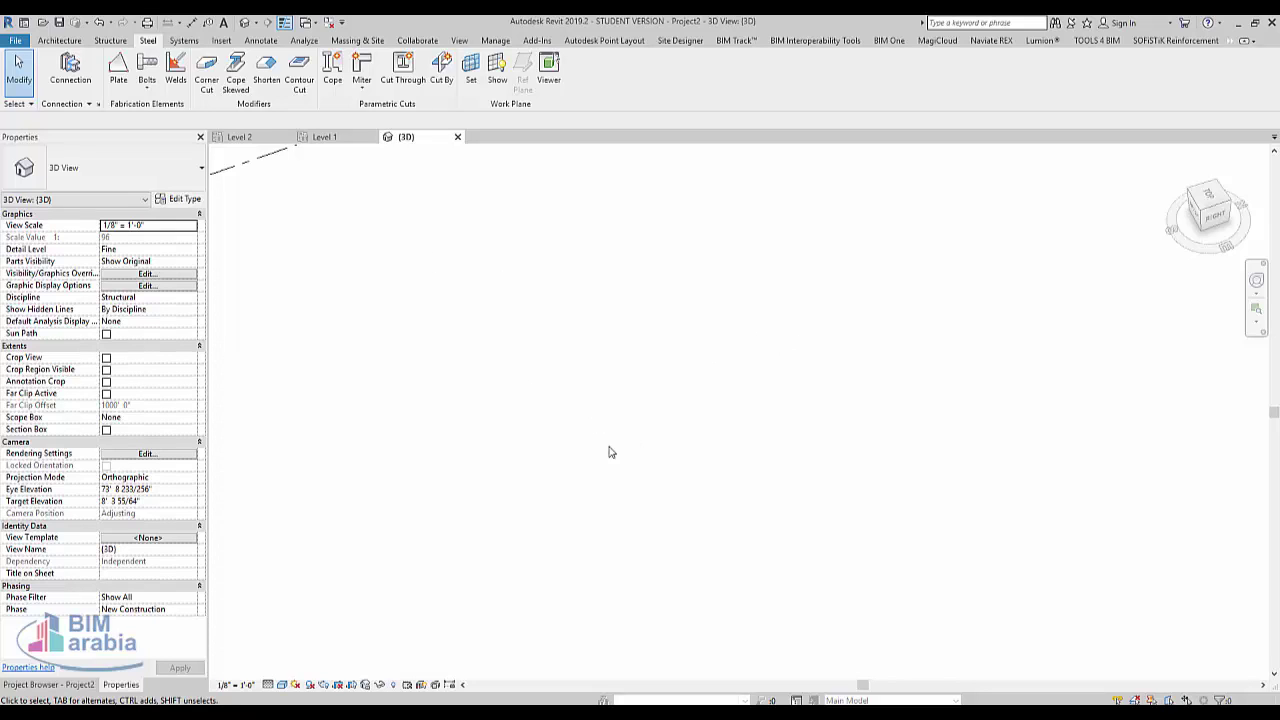
Step: Place one W Shapes-Column W10X49 steel column in the 3D view
{"action": "left_click", "coordinate": [108, 41]}
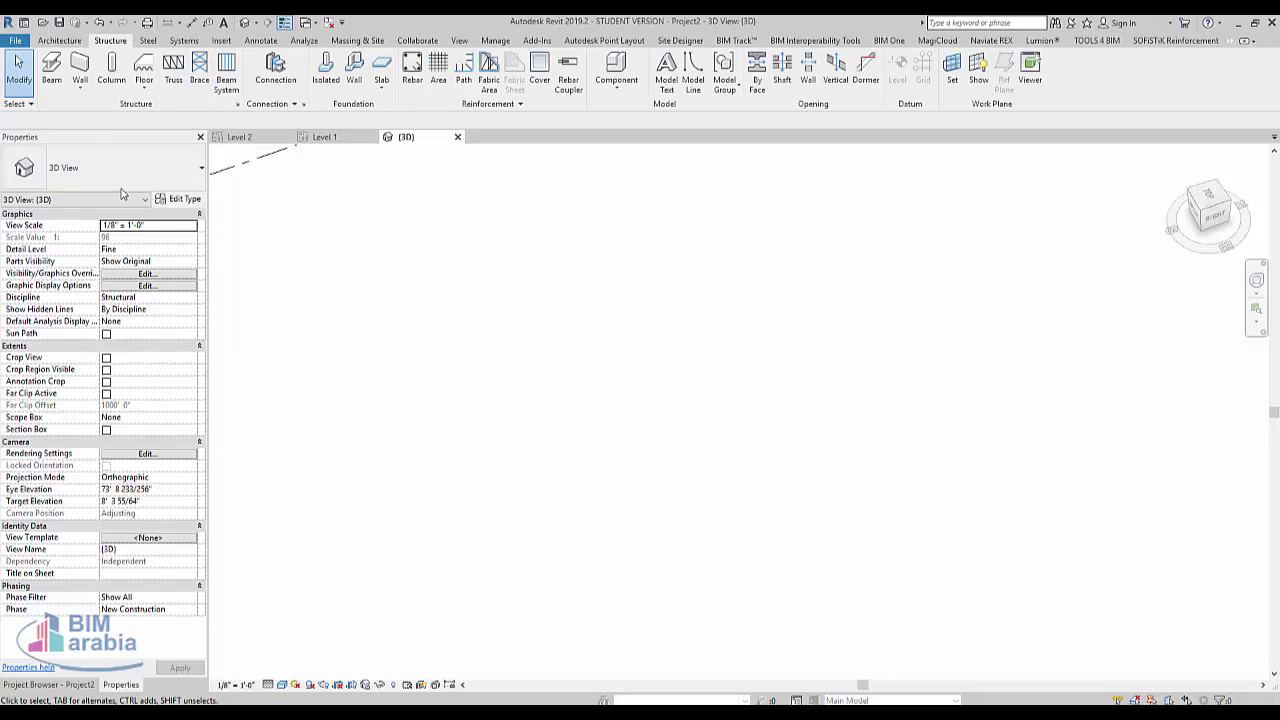
{"action": "left_click", "coordinate": [111, 70]}
{"action": "left_click", "coordinate": [130, 168]}
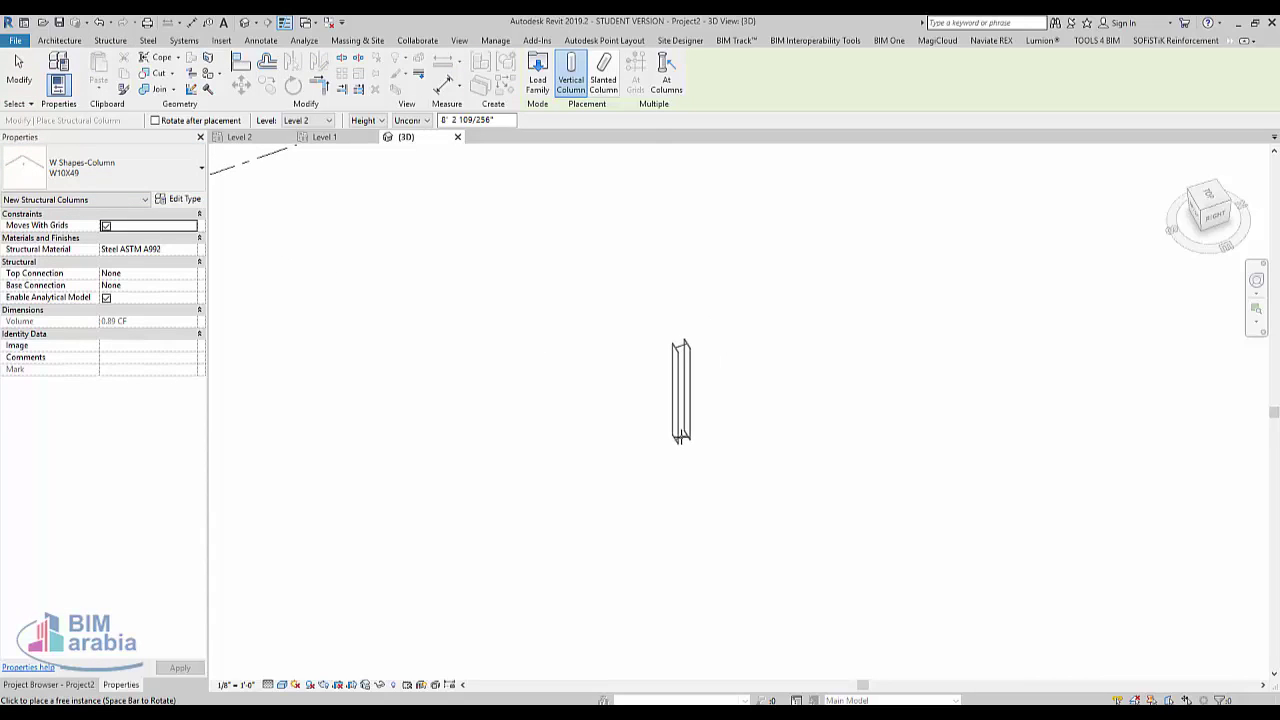
{"action": "left_click", "coordinate": [679, 434]}
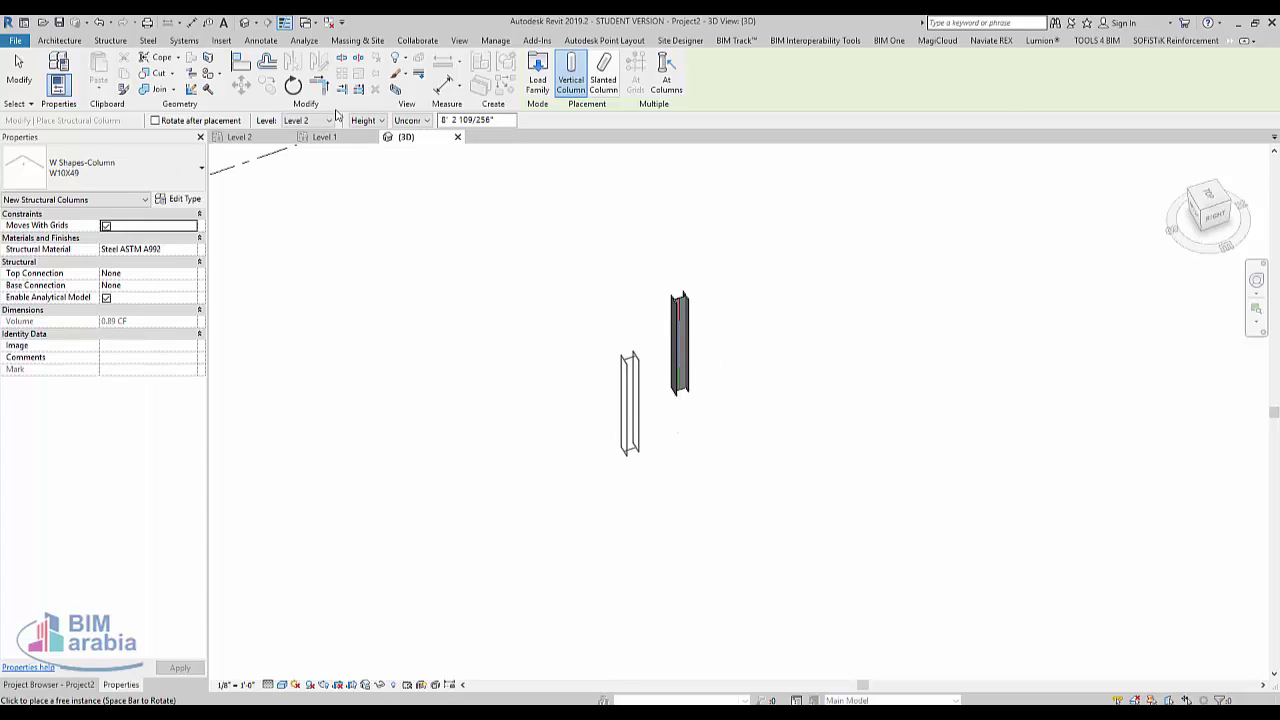
{"action": "key", "text": "Escape"}
{"action": "key", "text": "Escape"}
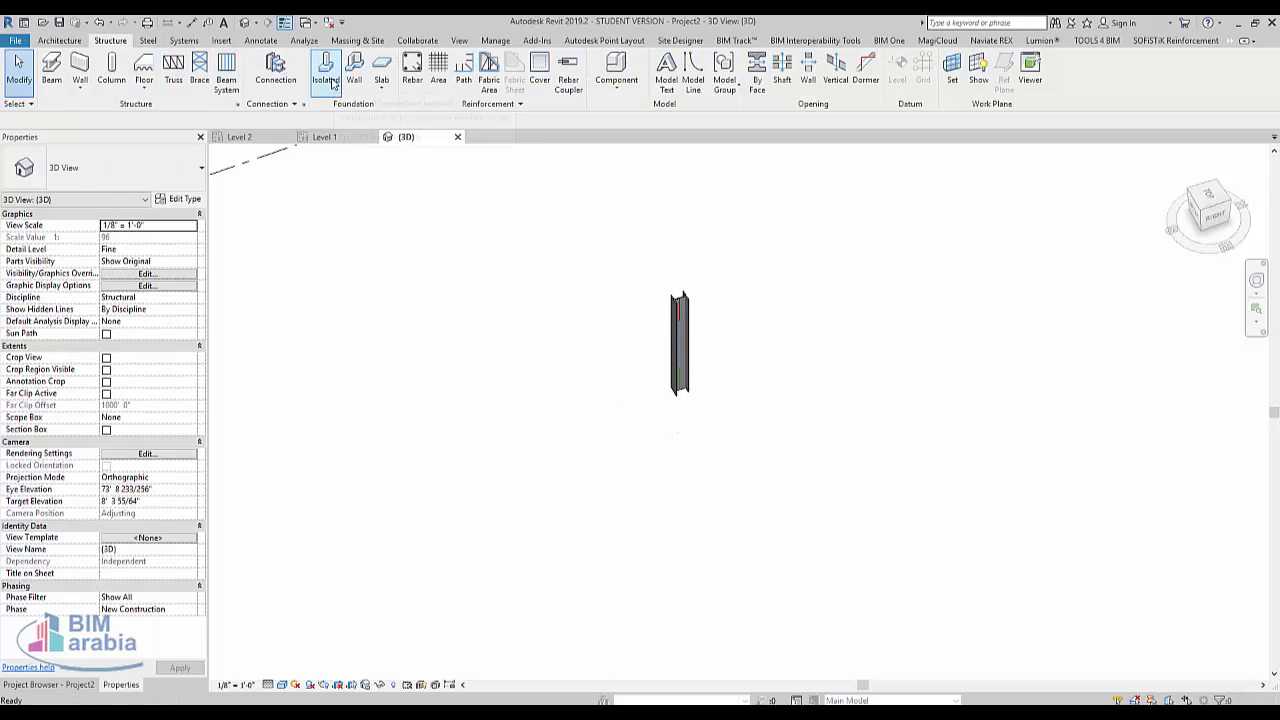
Step: Create an isolated 72" x 48" x 18" concrete footing at the W10X49 column
{"action": "left_click", "coordinate": [325, 70]}
{"action": "scroll", "coordinate": [706, 358], "scroll_direction": "up", "scroll_amount": 2}
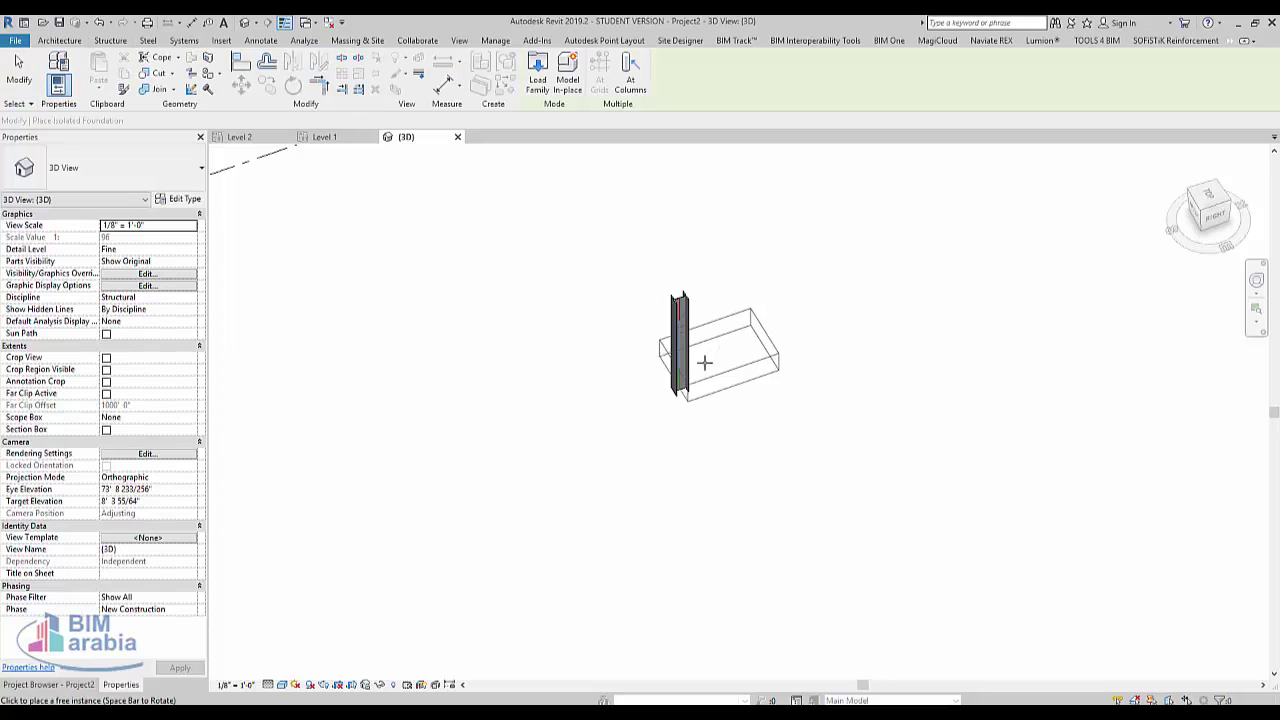
{"action": "scroll", "coordinate": [706, 358], "scroll_direction": "up", "scroll_amount": 2}
{"action": "left_click", "coordinate": [630, 72]}
{"action": "left_click", "coordinate": [651, 318]}
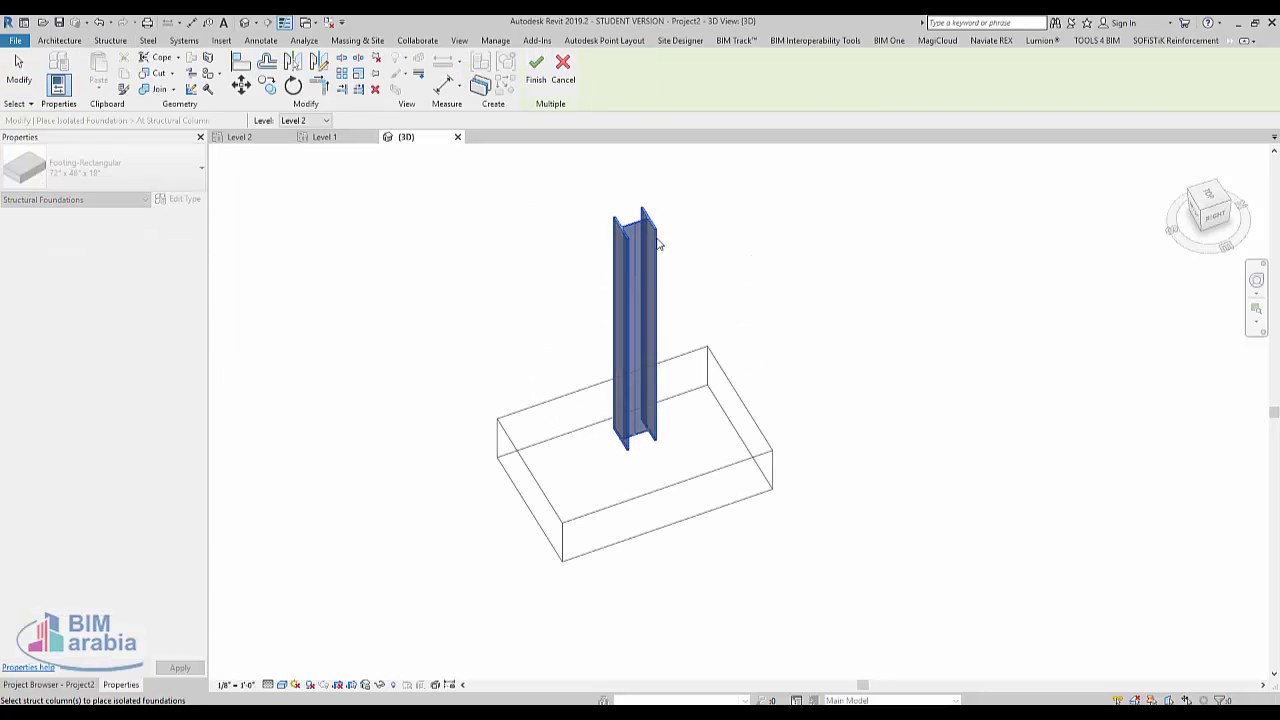
{"action": "left_click", "coordinate": [535, 78]}
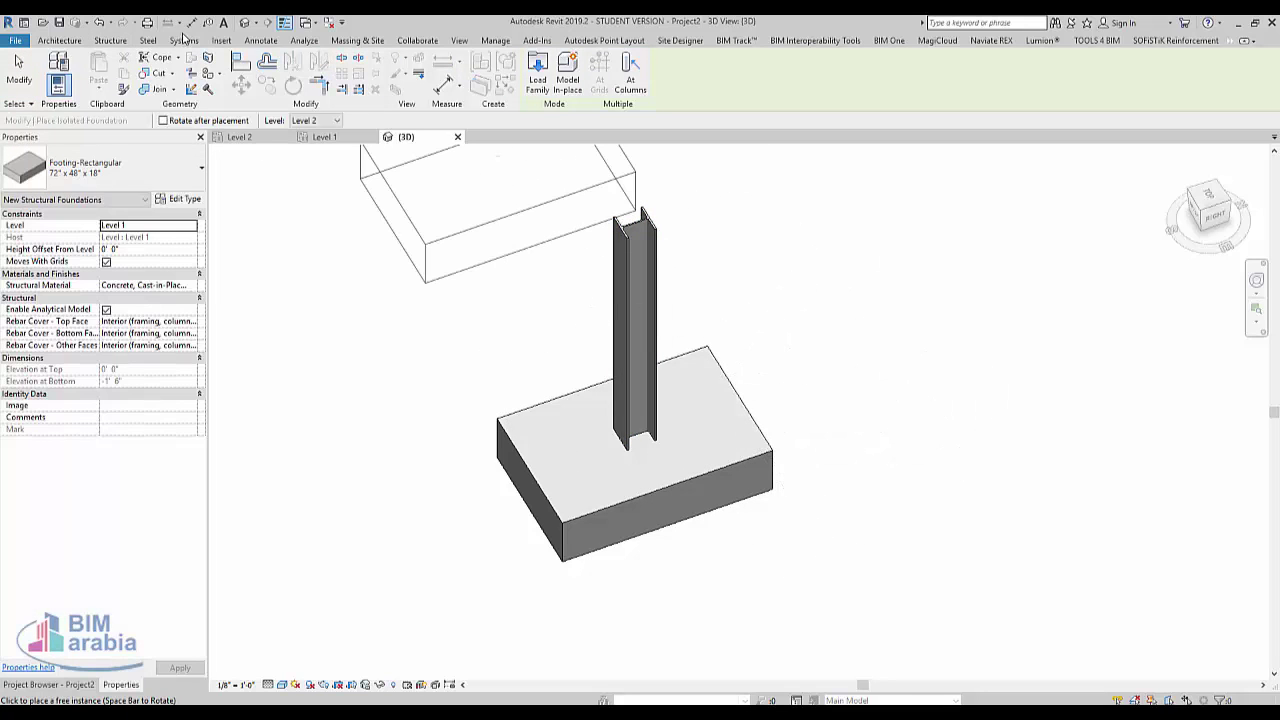
{"action": "left_click", "coordinate": [147, 41]}
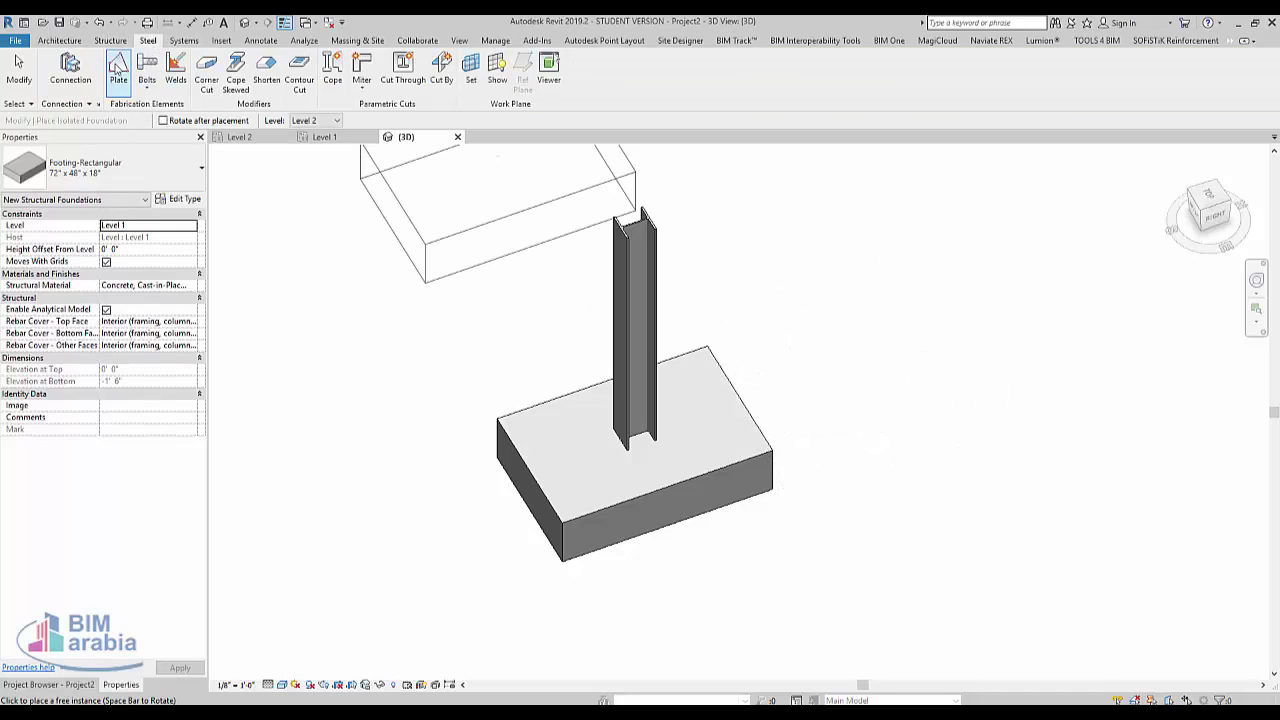
Step: Start a steel plate sketch with the work plane shown, orbiting to view the footing
{"action": "left_click", "coordinate": [117, 66]}
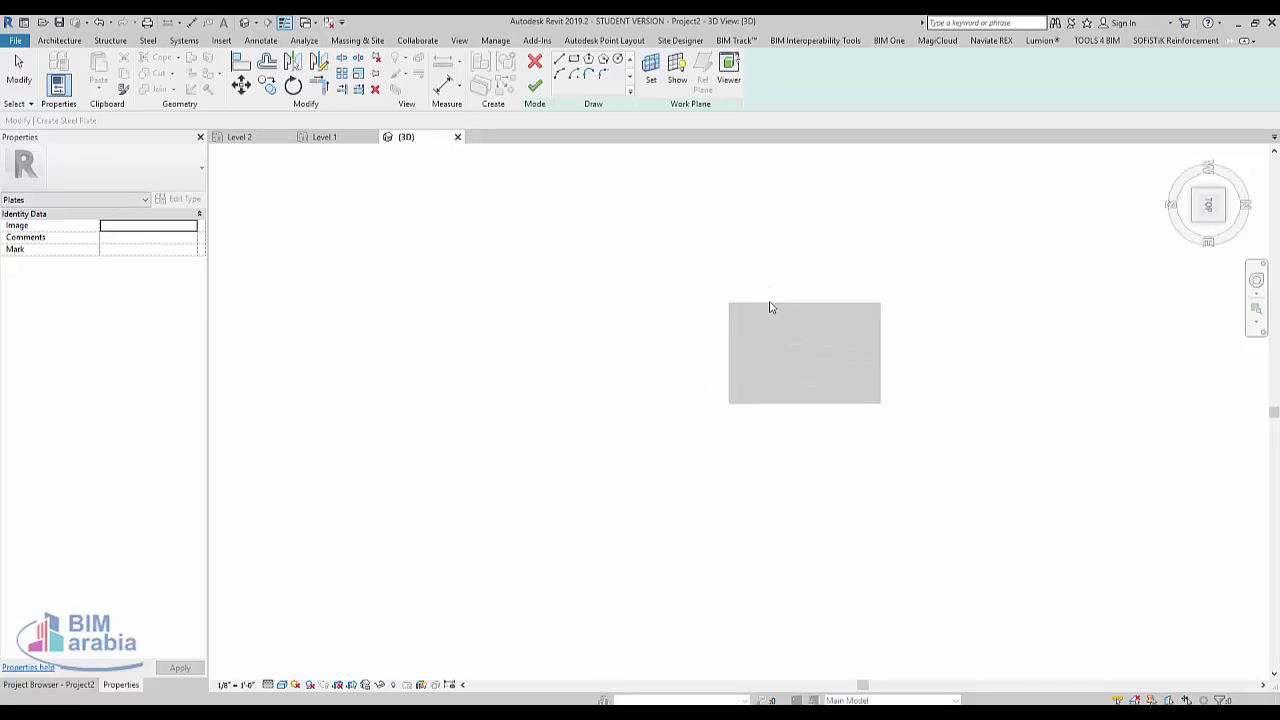
{"action": "left_click", "coordinate": [677, 66]}
{"action": "scroll", "coordinate": [700, 489], "scroll_direction": "up", "scroll_amount": 3}
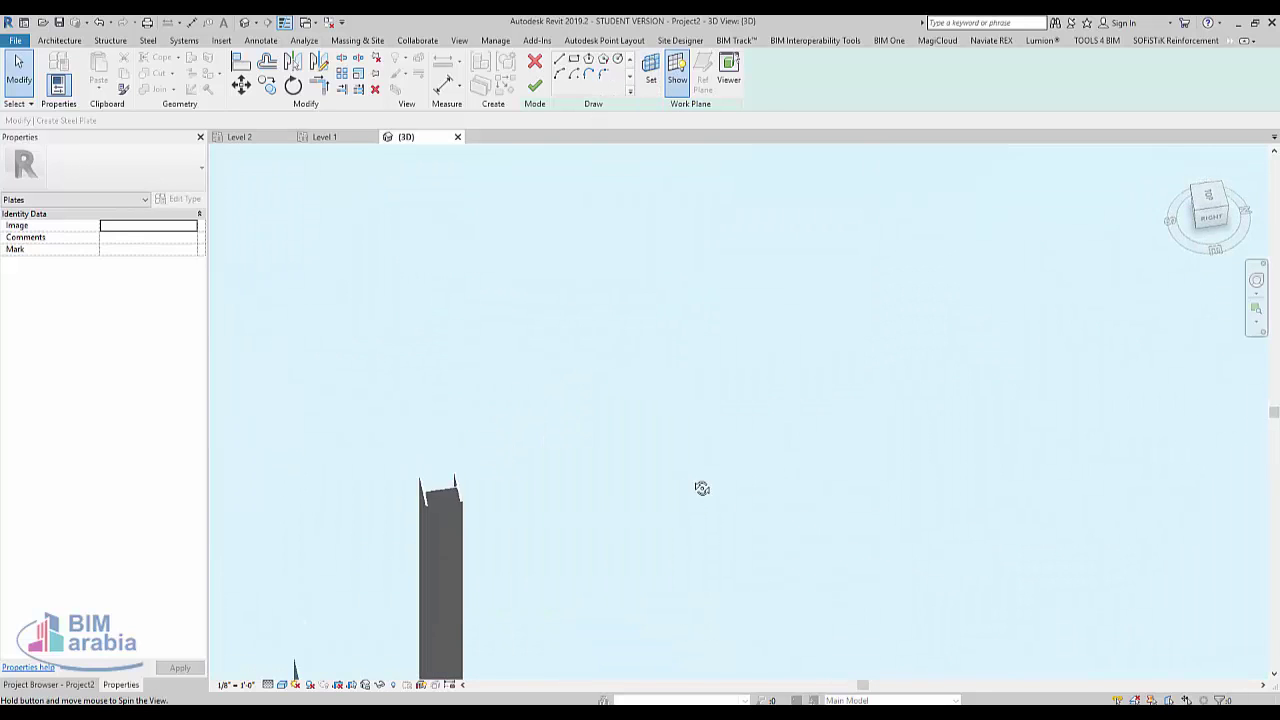
{"action": "left_click", "coordinate": [1211, 217]}
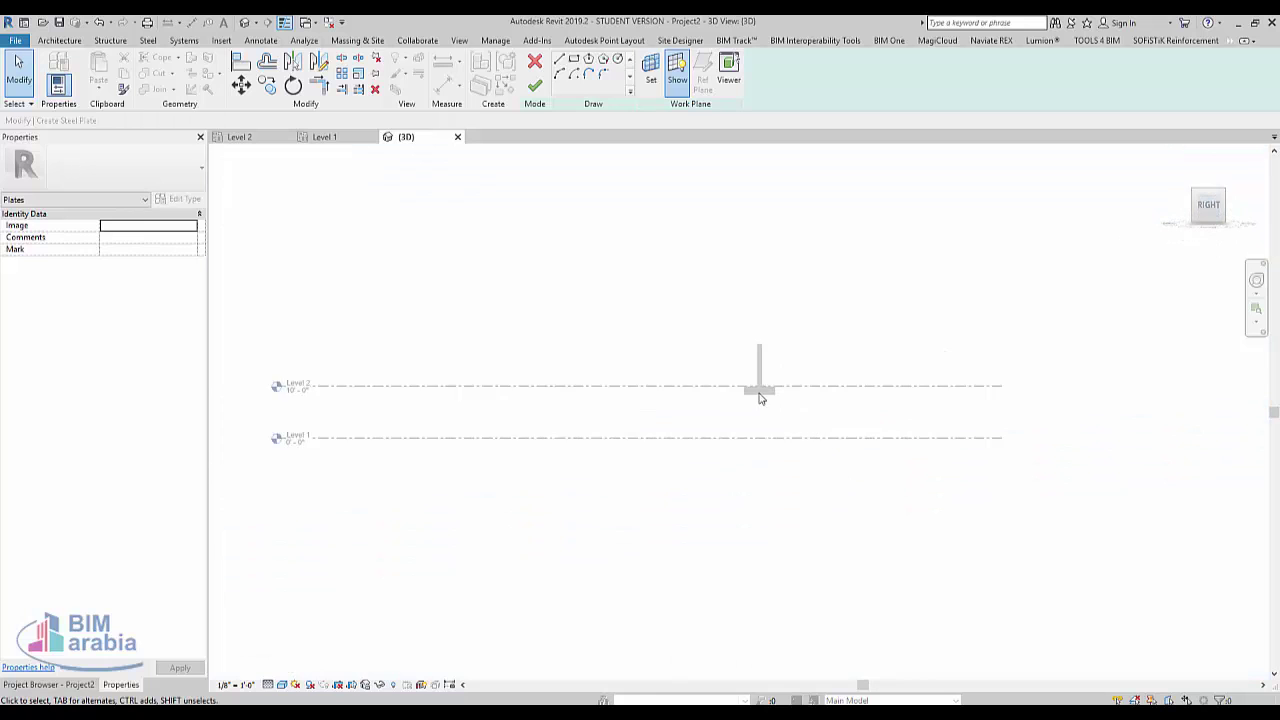
{"action": "scroll", "coordinate": [759, 398], "scroll_direction": "up", "scroll_amount": 3}
{"action": "scroll", "coordinate": [797, 414], "scroll_direction": "up", "scroll_amount": 3}
{"action": "mouse_move", "coordinate": [854, 480]}
{"action": "middle_mouse_down", "text": "shift"}
{"action": "mouse_move", "coordinate": [797, 461]}
{"action": "mouse_move", "coordinate": [803, 491]}
{"action": "middle_mouse_up", "text": "shift"}
{"action": "middle_click_drag", "start_coordinate": [717, 294], "coordinate": [723, 206], "text": "shift"}
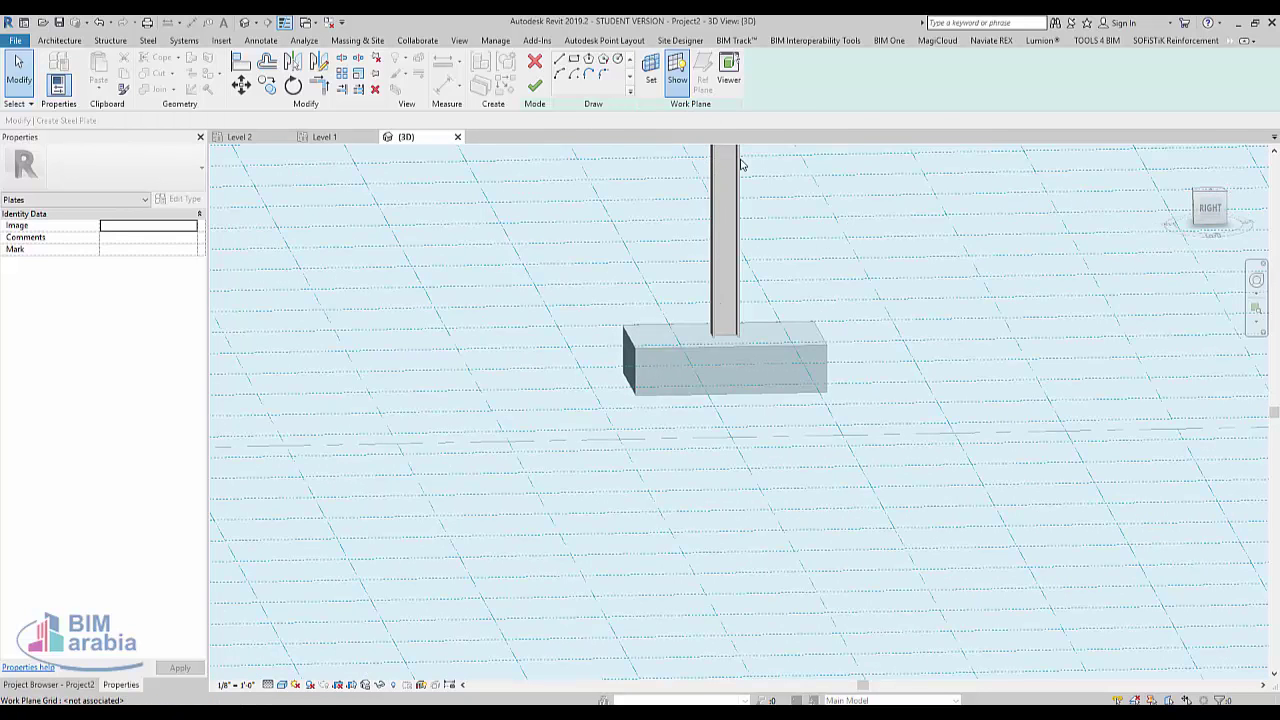
Step: Set the plate's work plane to the footing's top face and return to the top view
{"action": "left_click", "coordinate": [649, 70]}
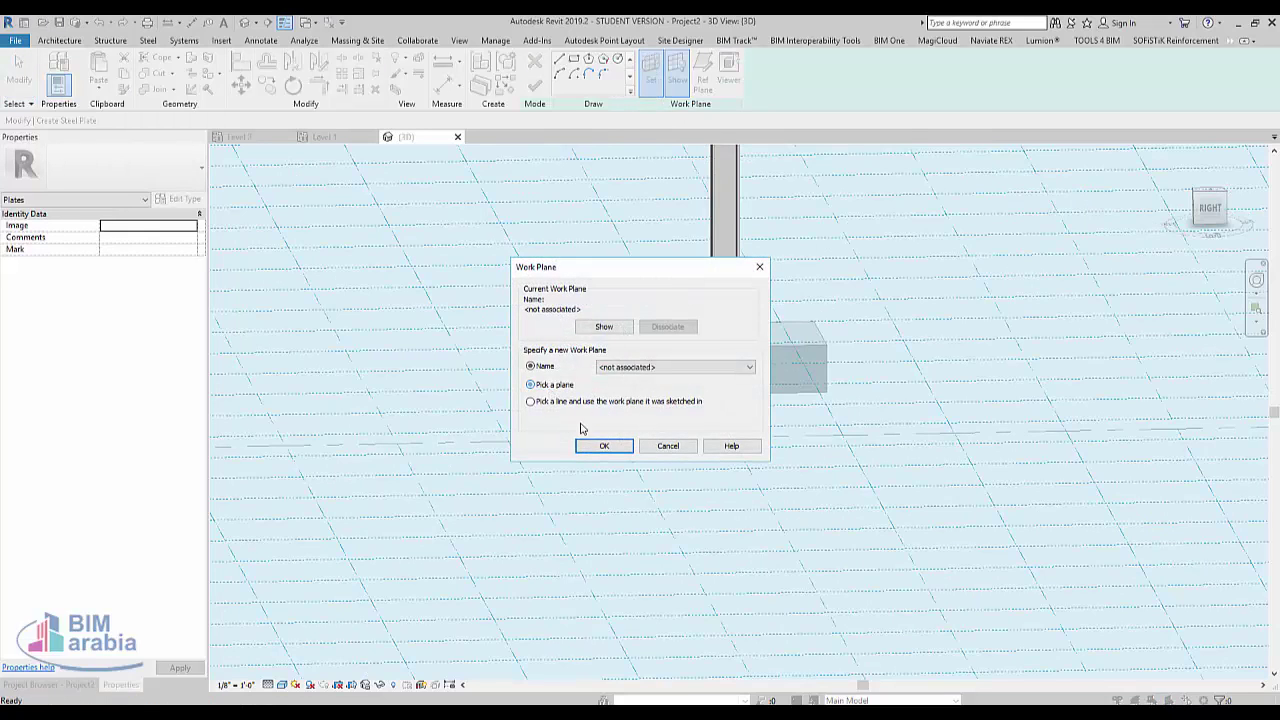
{"action": "left_click", "coordinate": [603, 447]}
{"action": "left_click", "coordinate": [660, 337]}
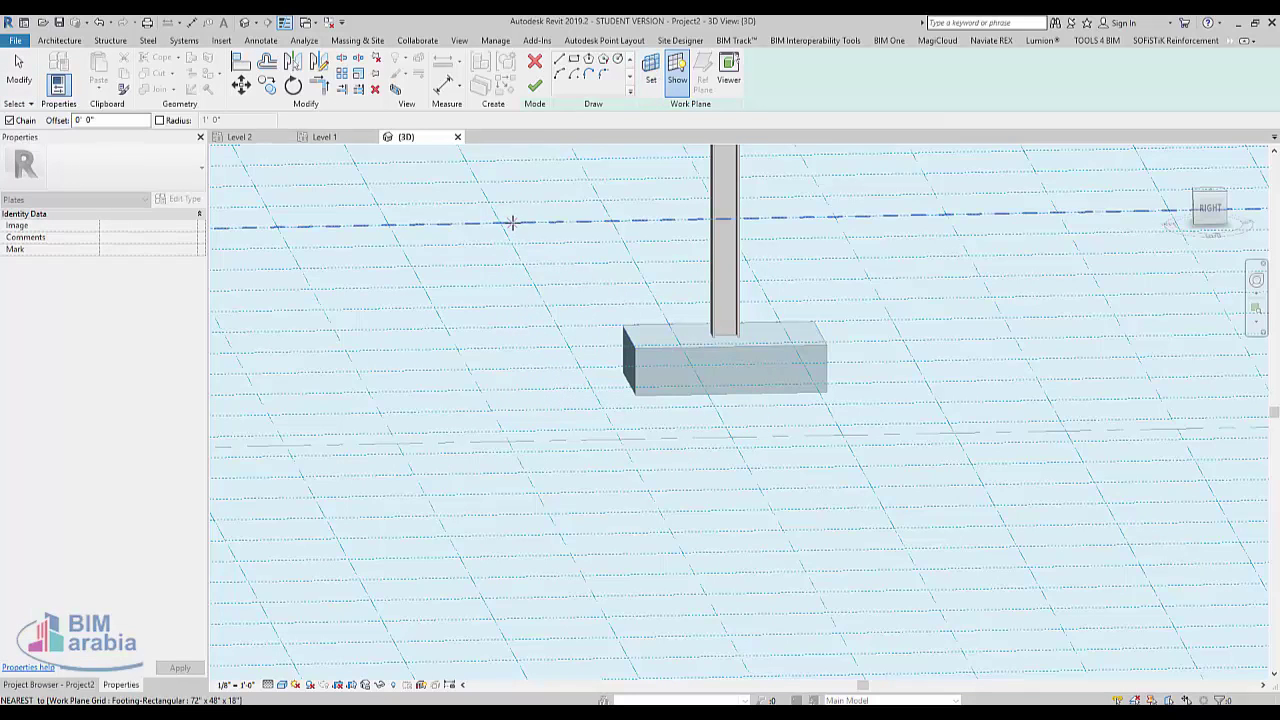
{"action": "left_click", "coordinate": [690, 62]}
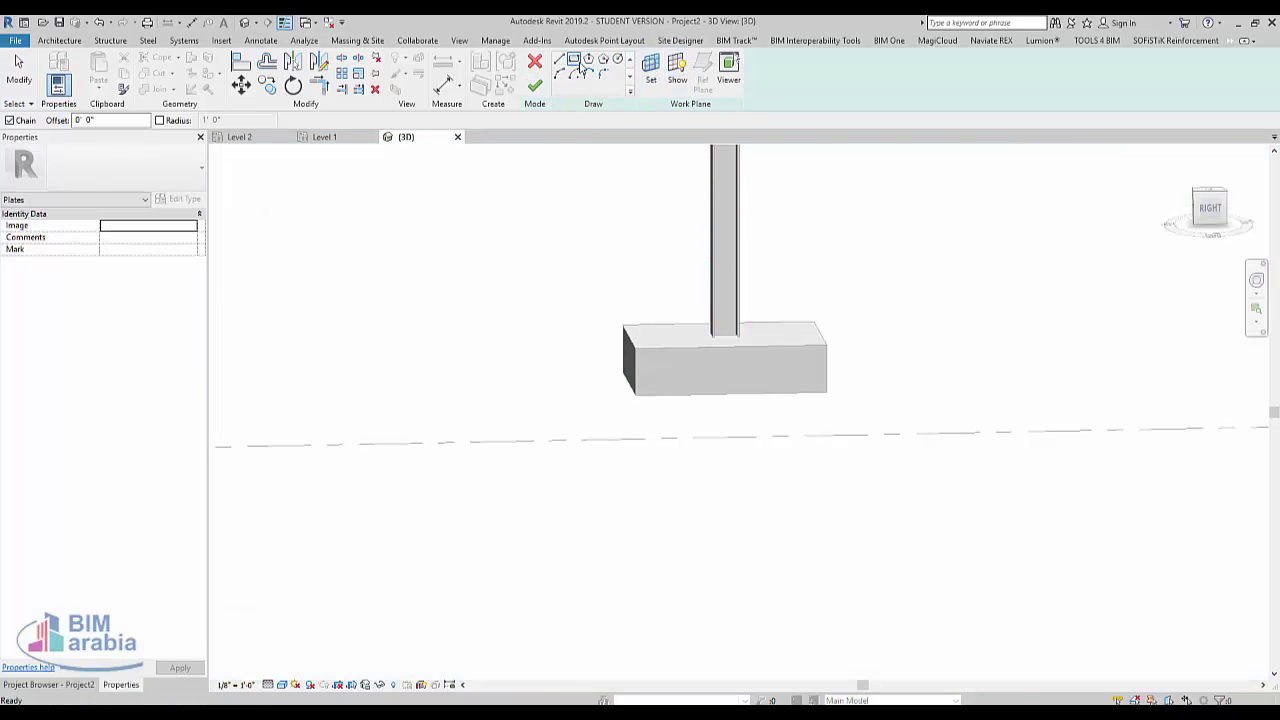
{"action": "left_click", "coordinate": [1210, 192]}
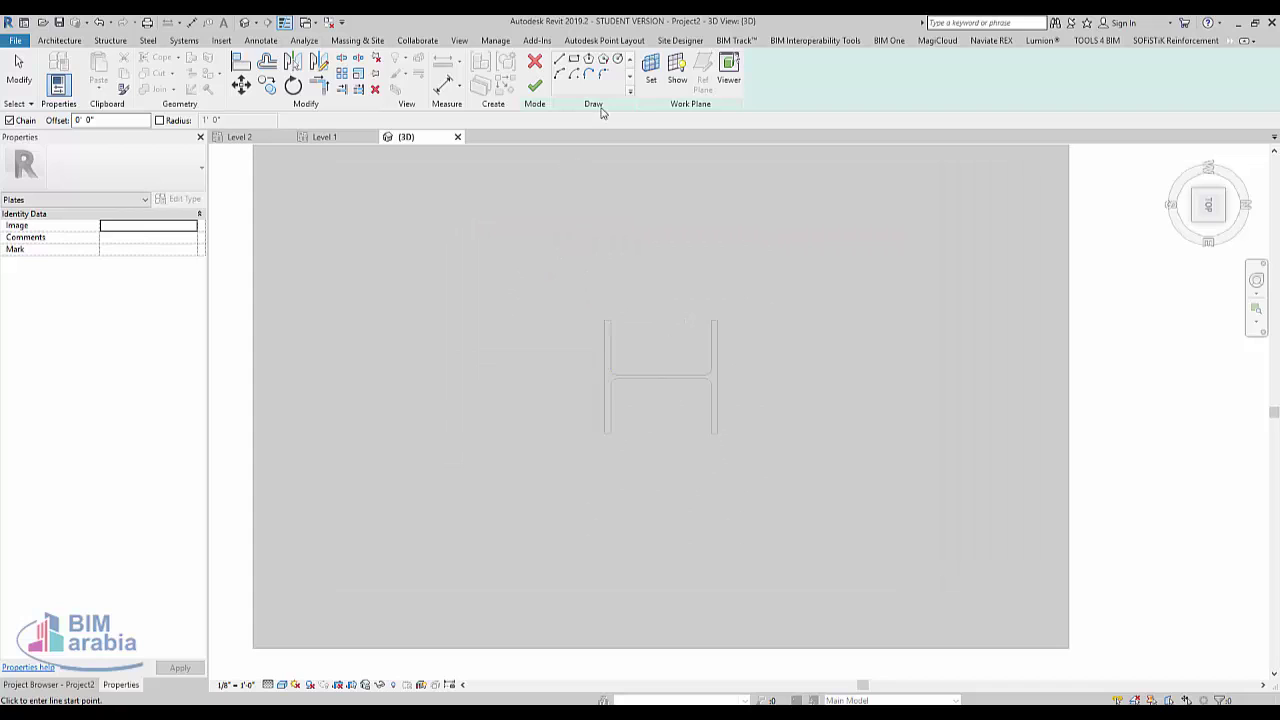
Step: Sketch a trial 1' line from the column's top-left corner
{"action": "left_click", "coordinate": [573, 59]}
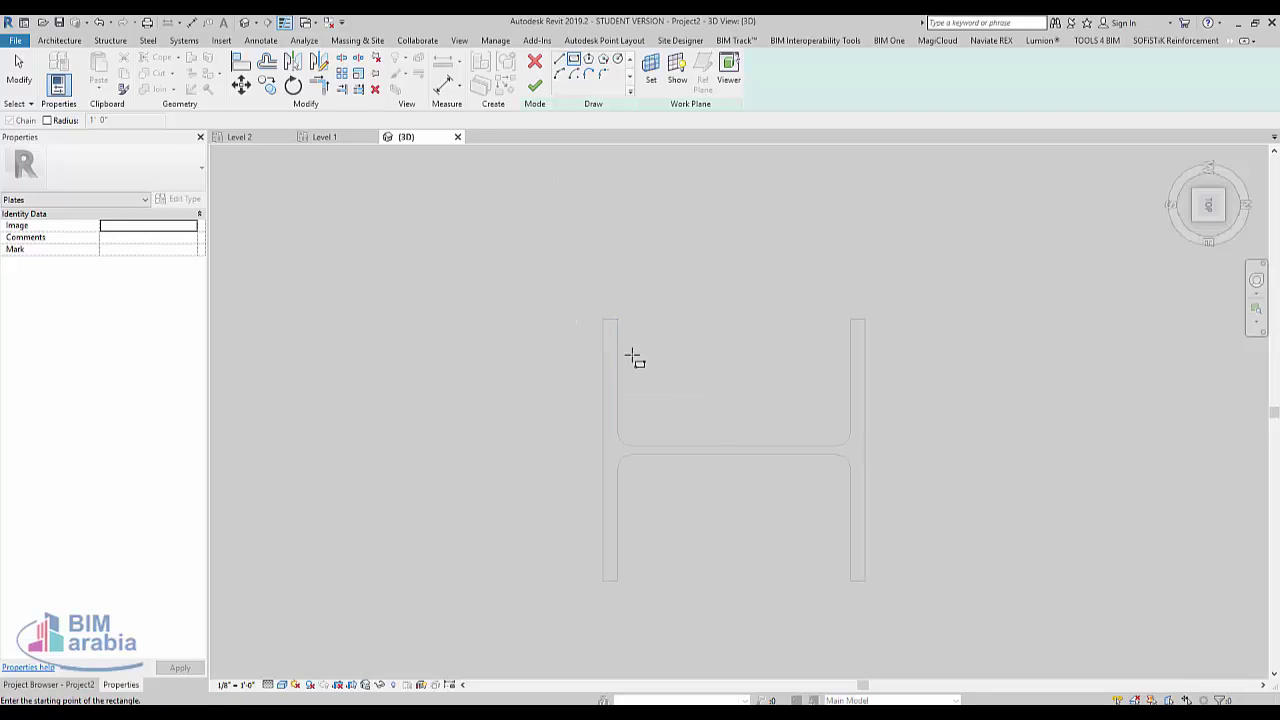
{"action": "left_click", "coordinate": [602, 318]}
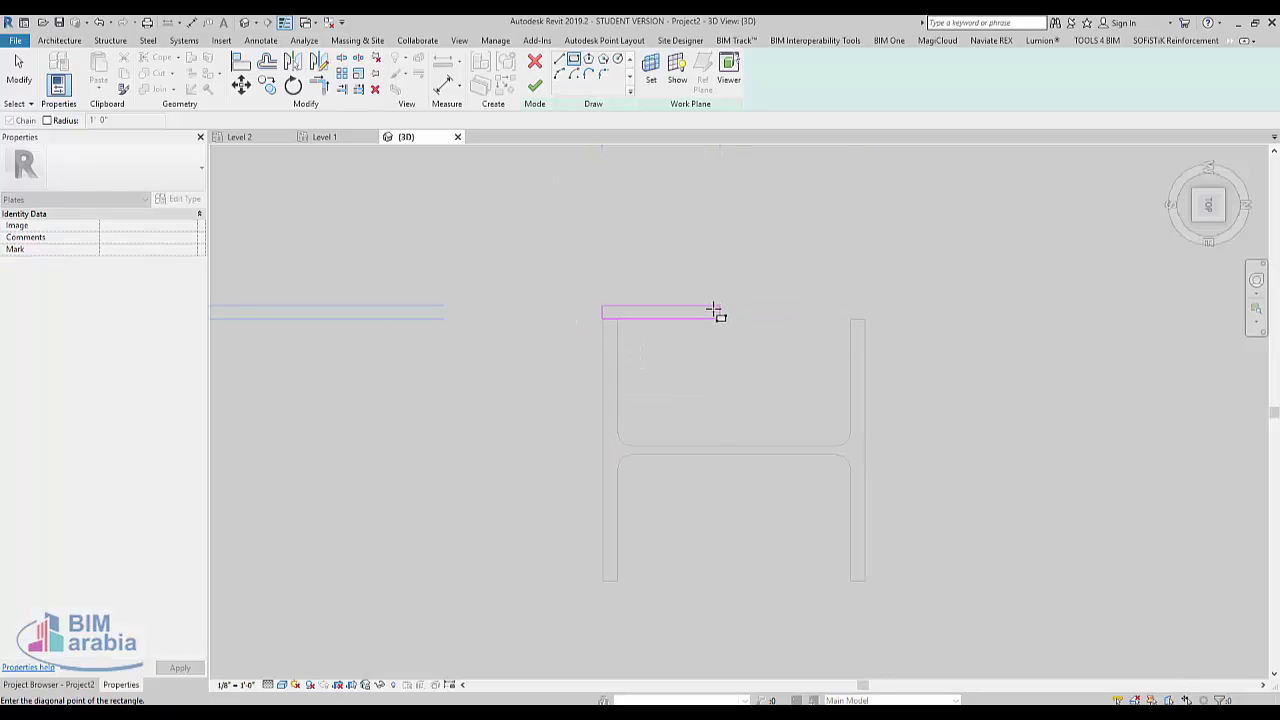
{"action": "left_click", "coordinate": [559, 60]}
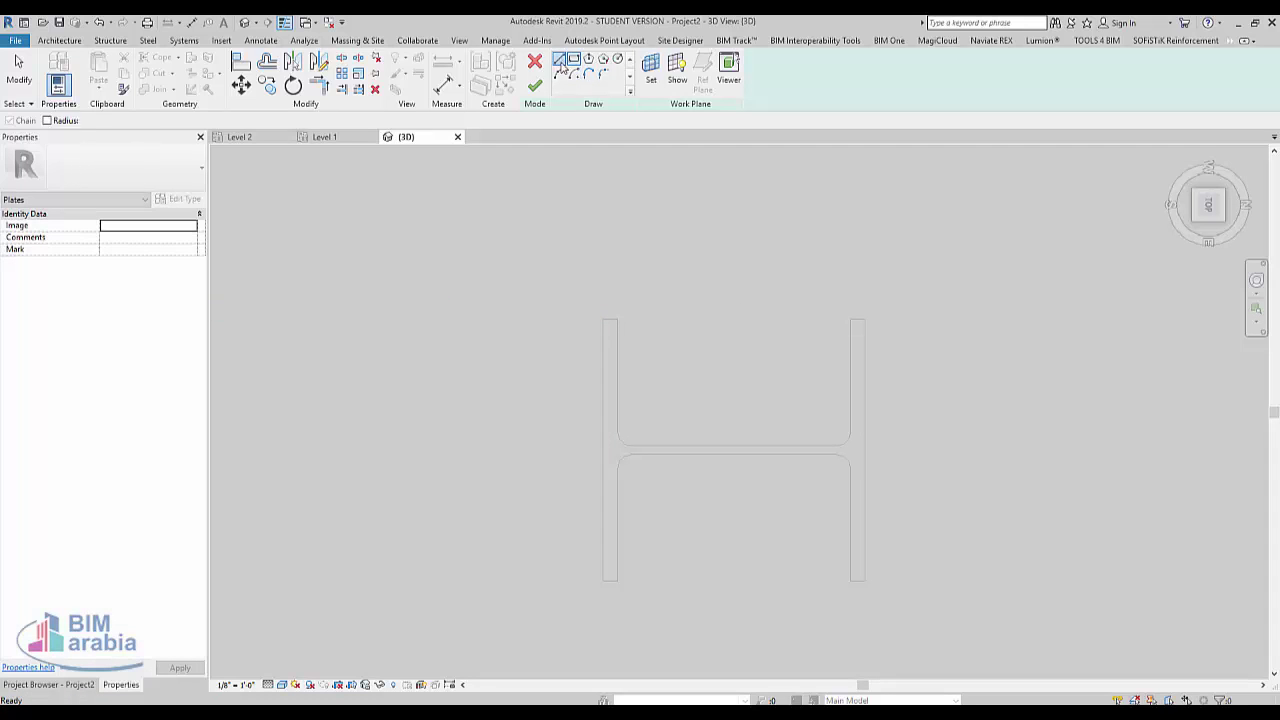
{"action": "left_click", "coordinate": [603, 320]}
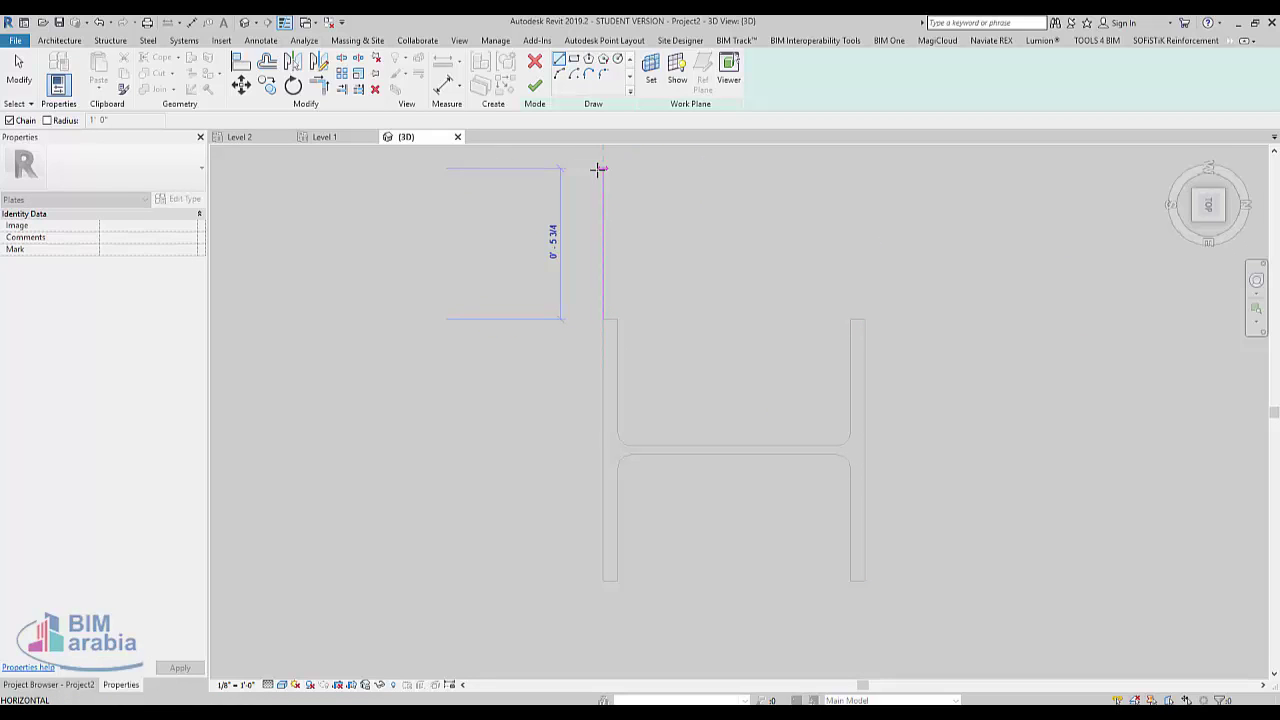
{"action": "type", "text": "1"}
{"action": "key", "text": "Return"}
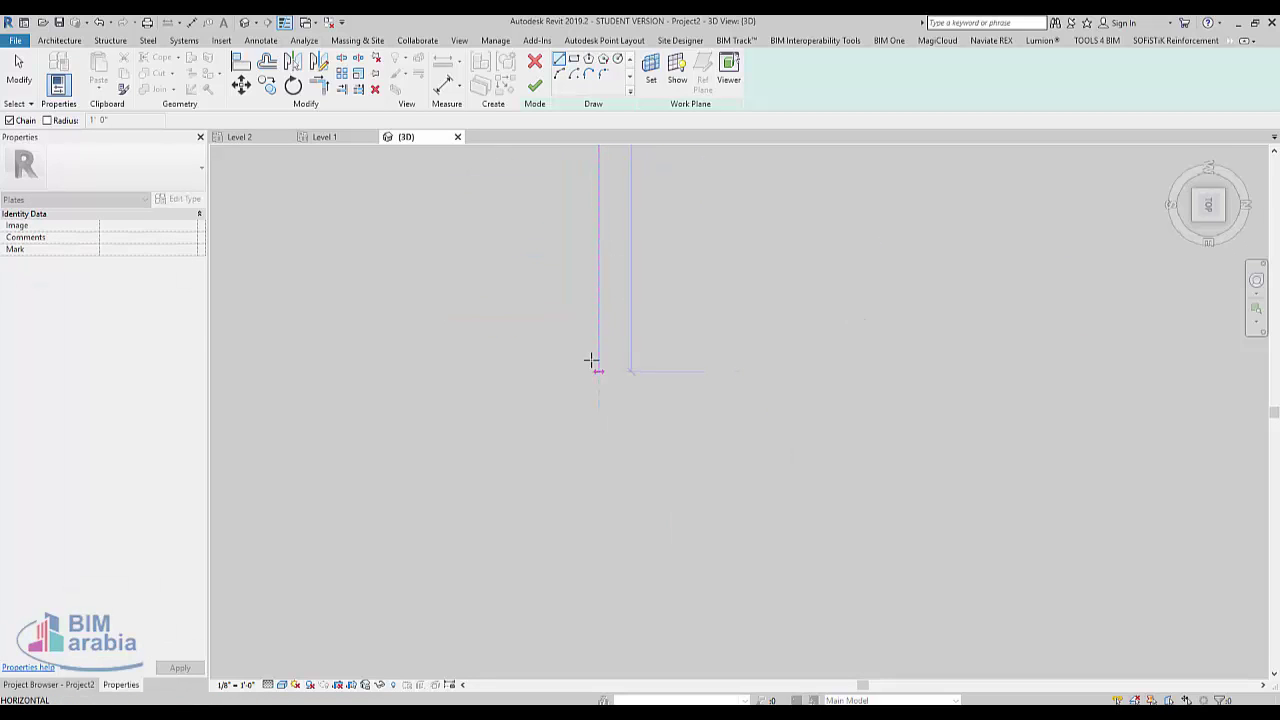
{"action": "scroll", "coordinate": [623, 371], "scroll_direction": "up", "scroll_amount": 3}
{"action": "scroll", "coordinate": [637, 283], "scroll_direction": "down", "scroll_amount": 3}
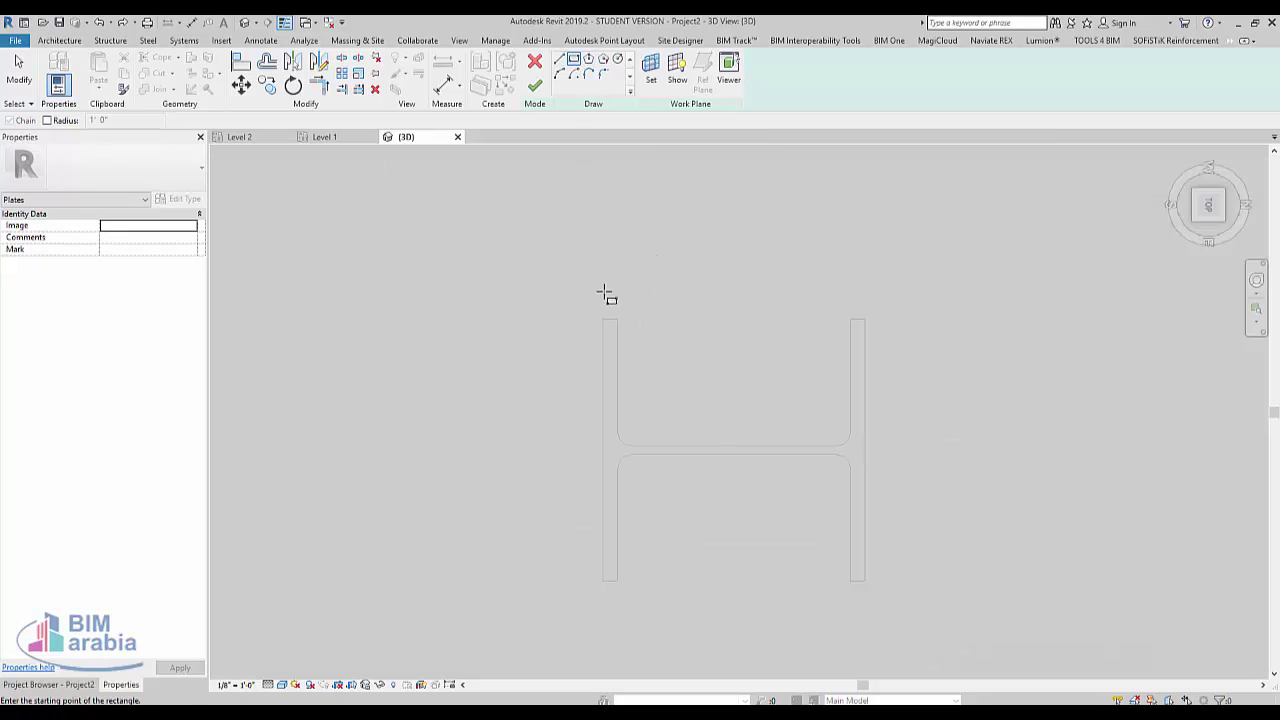
Step: Sketch plate rectangles around the column and as upper, right, lower and left arms
{"action": "left_click", "coordinate": [603, 320]}
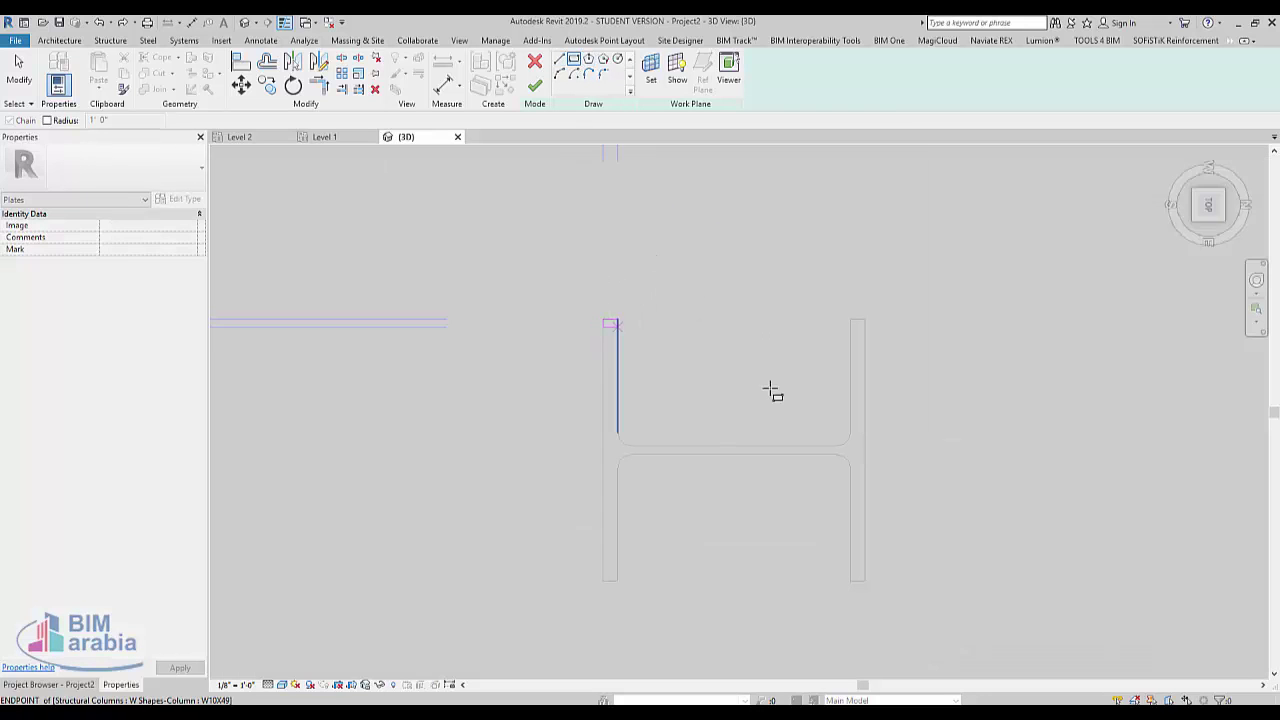
{"action": "left_click", "coordinate": [865, 581]}
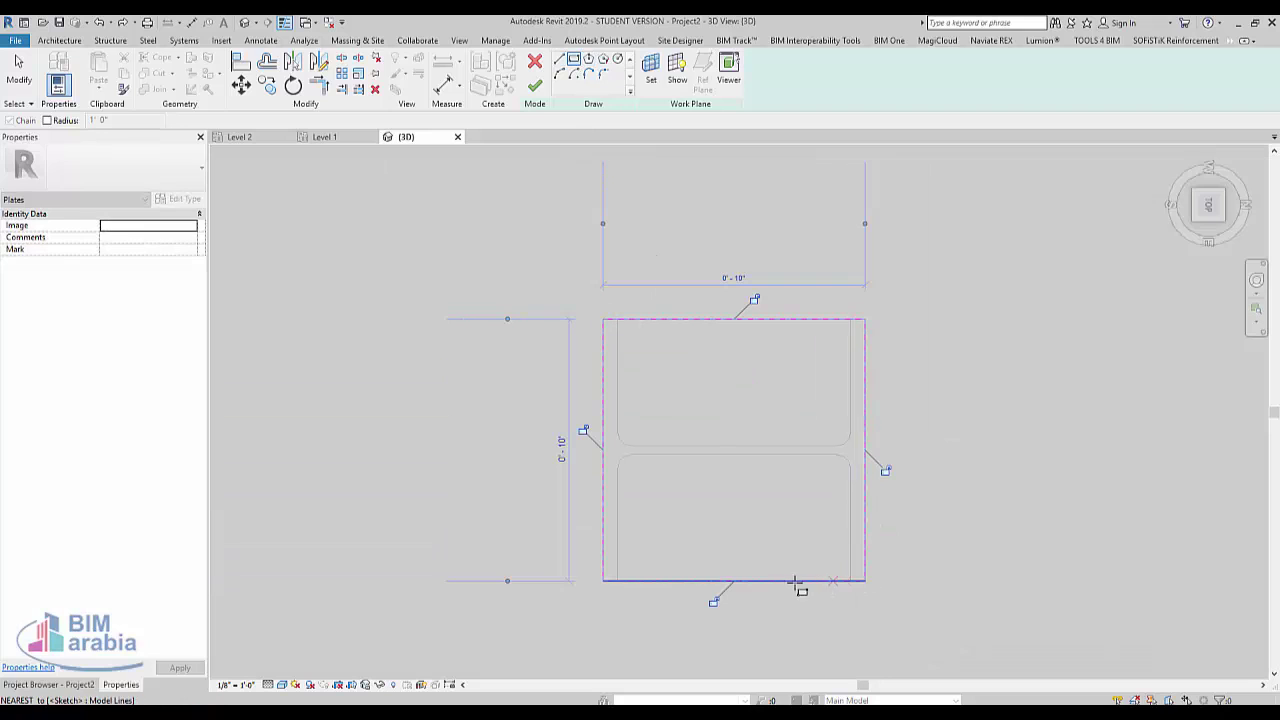
{"action": "left_click", "coordinate": [603, 319]}
{"action": "middle_click_drag", "start_coordinate": [837, 231], "coordinate": [807, 305]}
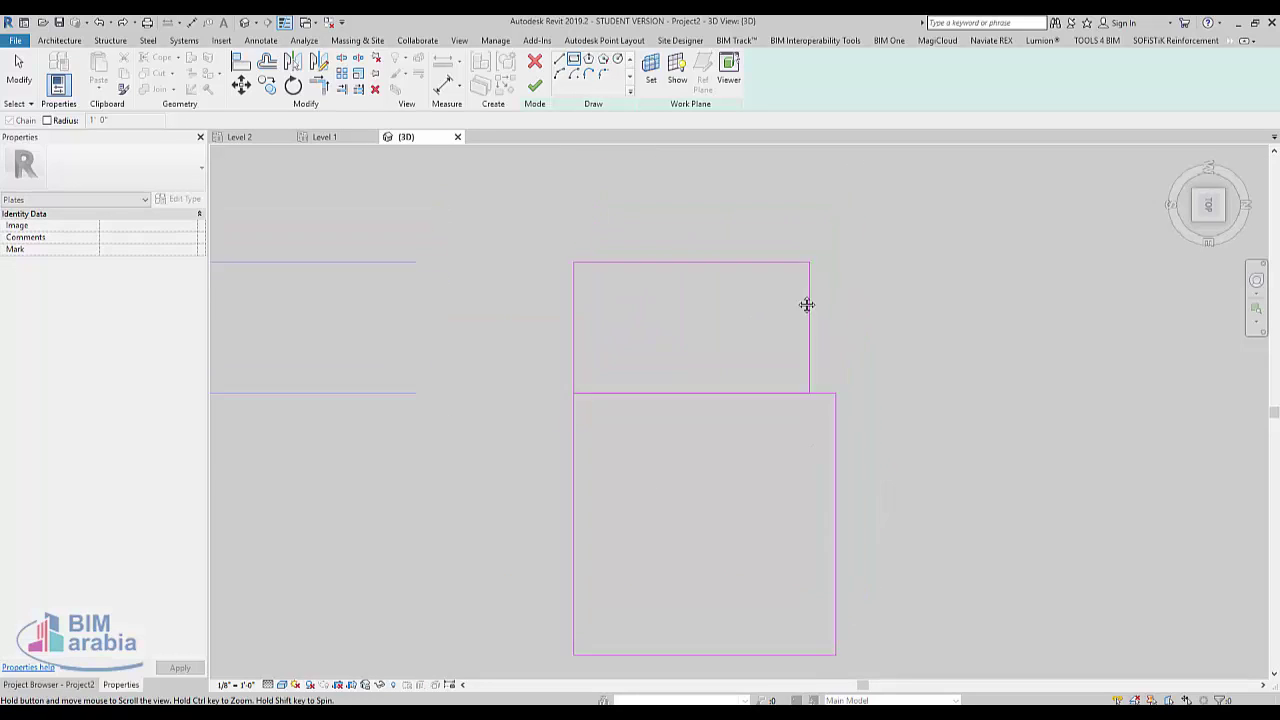
{"action": "left_click", "coordinate": [814, 240]}
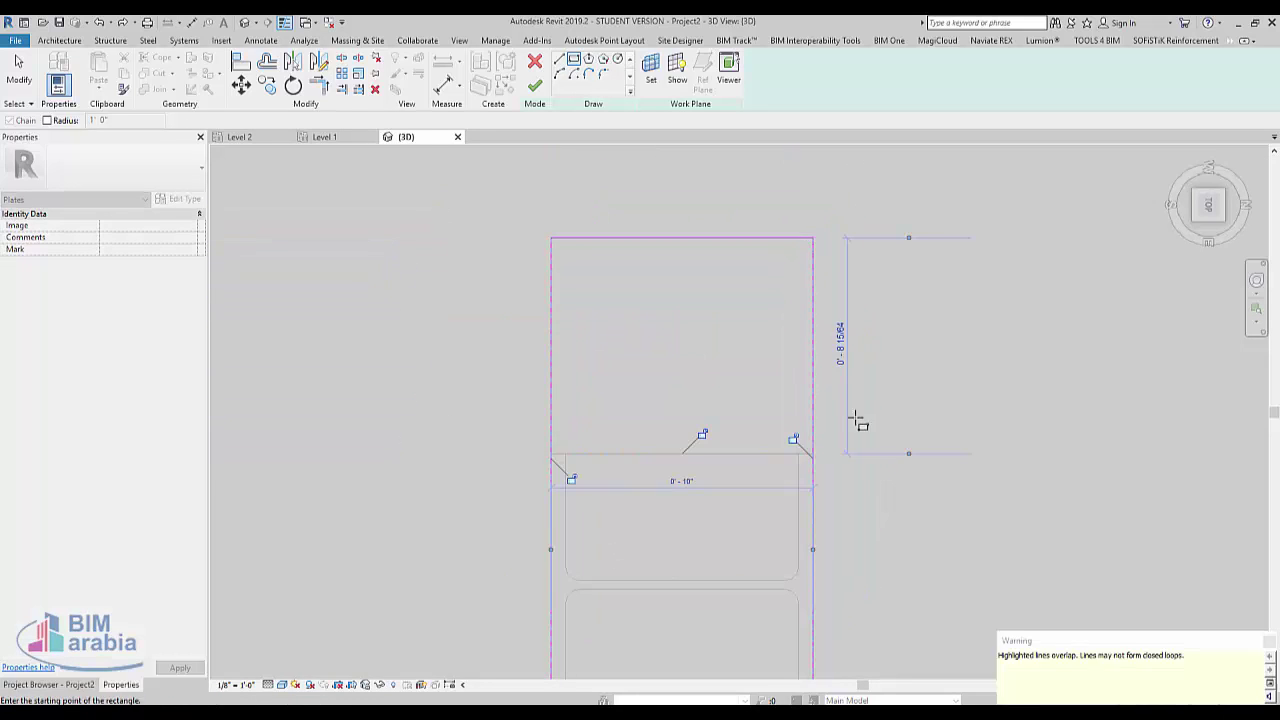
{"action": "left_click", "coordinate": [809, 451]}
{"action": "scroll", "coordinate": [815, 440], "scroll_direction": "down", "scroll_amount": 2}
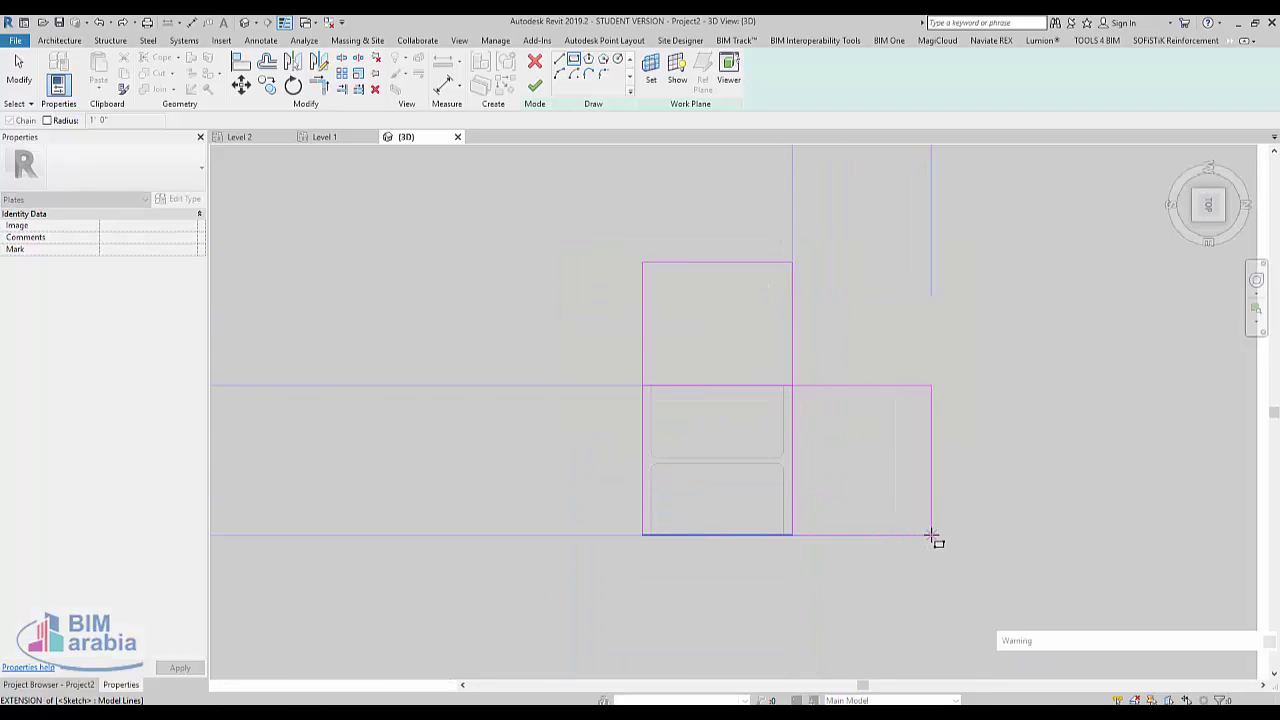
{"action": "left_click", "coordinate": [931, 535]}
{"action": "left_click", "coordinate": [791, 533]}
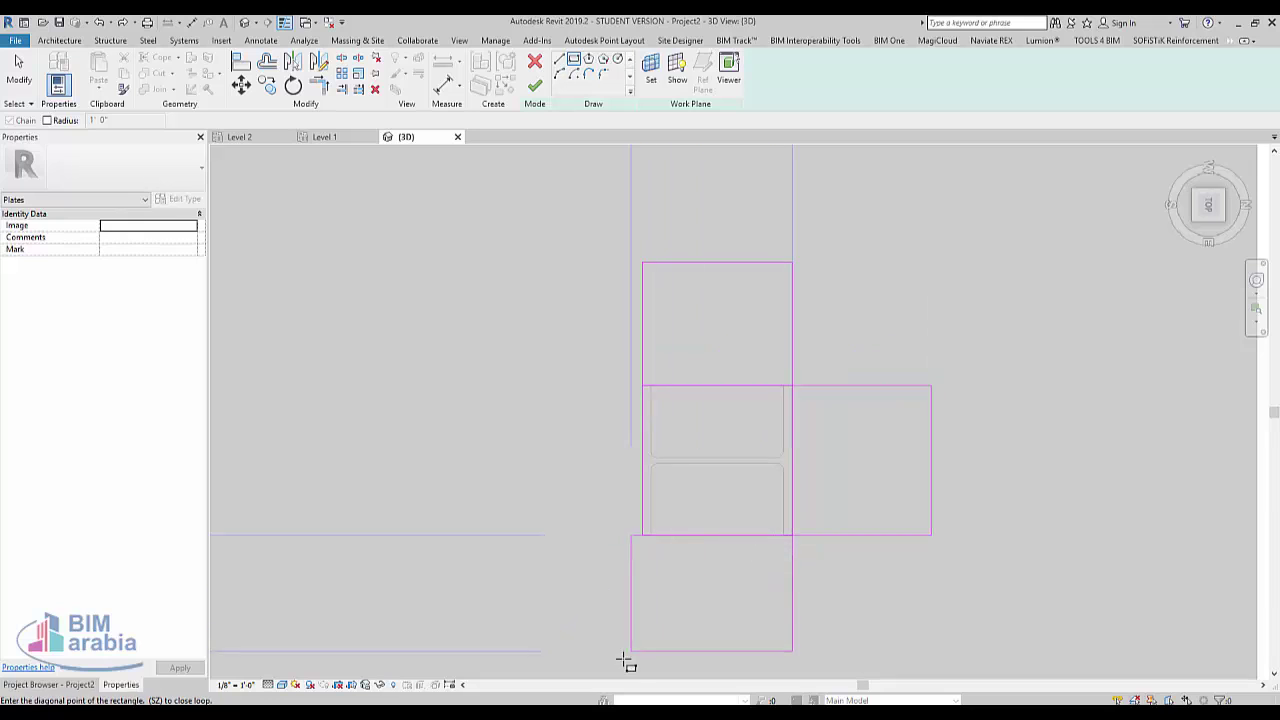
{"action": "left_click", "coordinate": [642, 673]}
{"action": "left_click", "coordinate": [643, 537]}
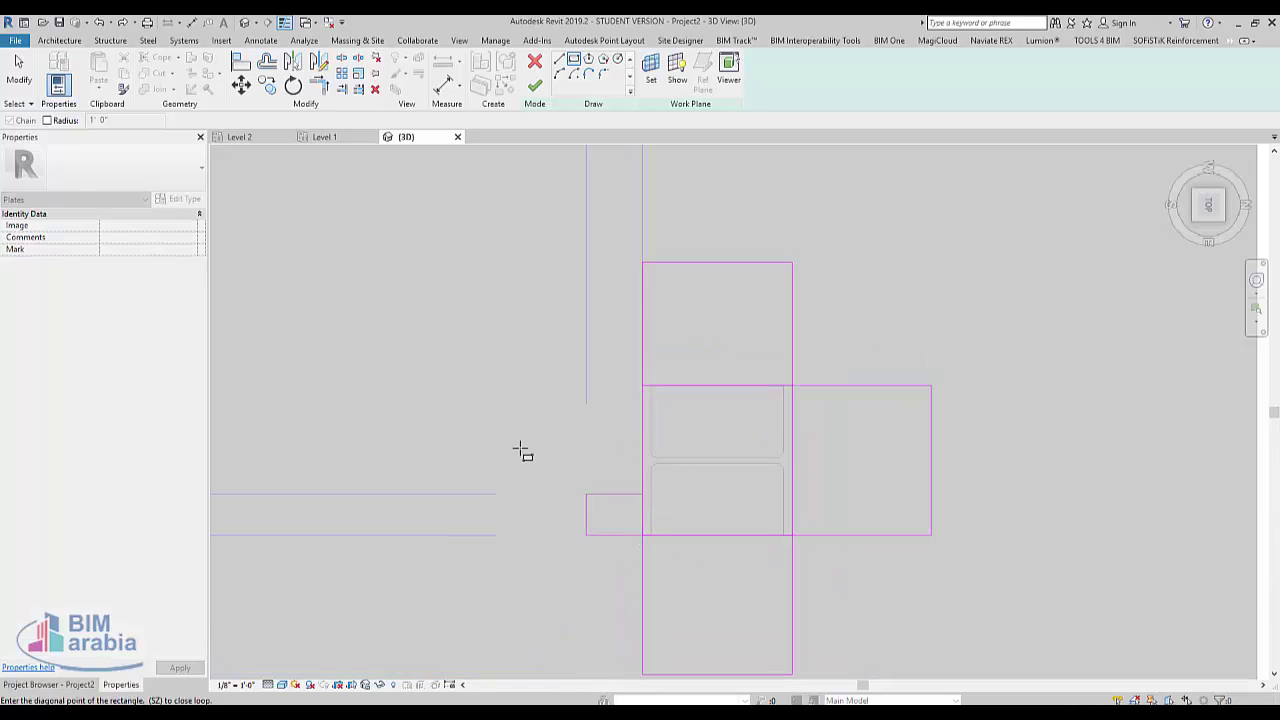
{"action": "left_click", "coordinate": [498, 387]}
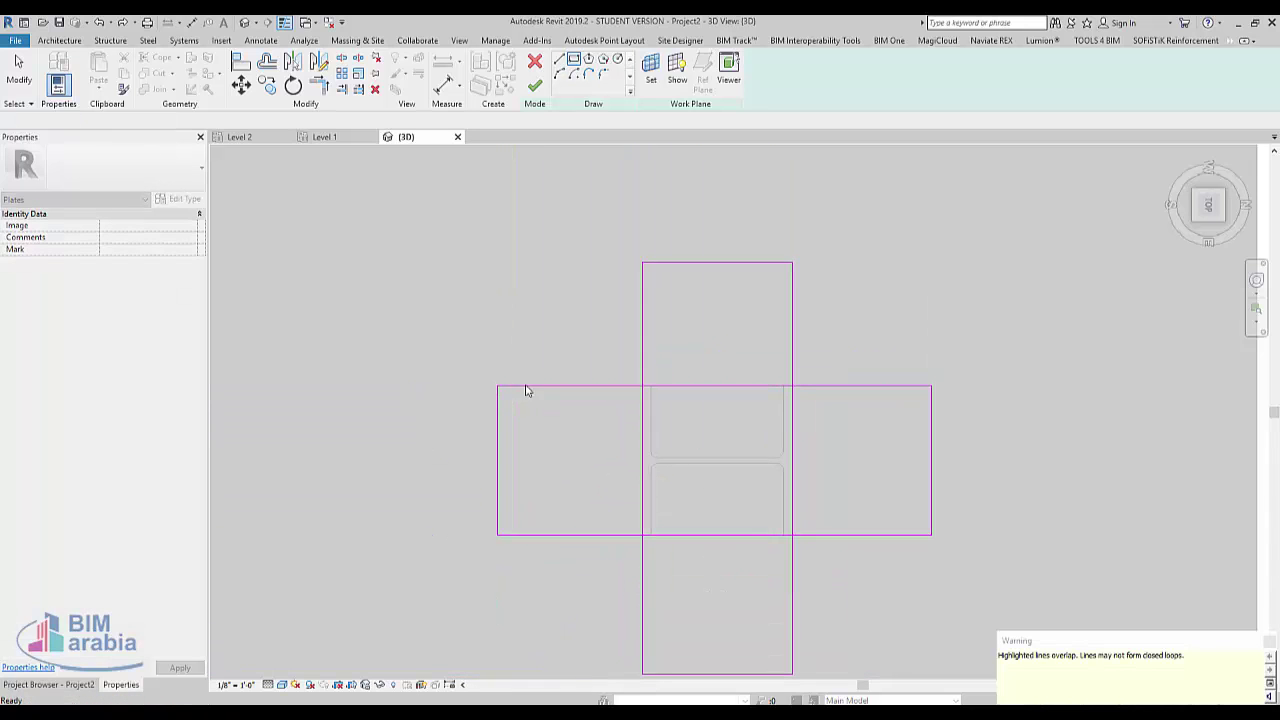
Step: Remove the two overlapping lines beside the column and finish the 1/2" cross-shaped plates
{"action": "left_click", "coordinate": [645, 421]}
{"action": "key", "text": "Escape"}
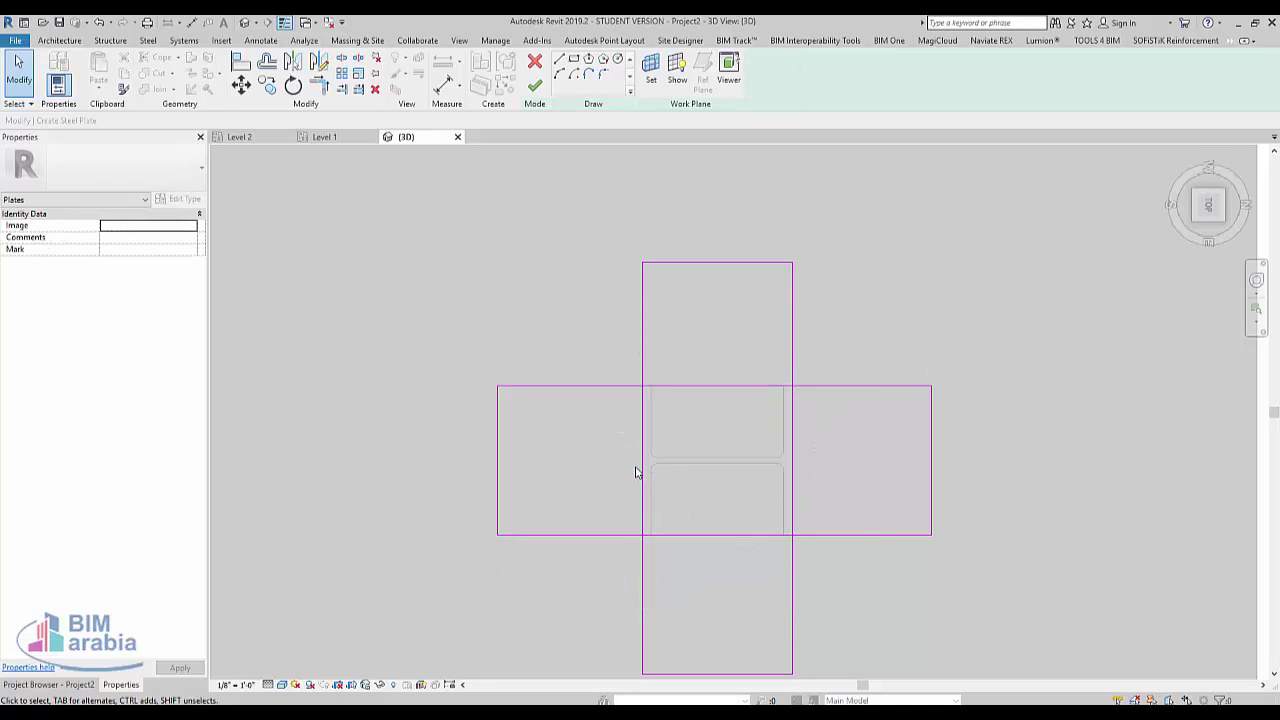
{"action": "left_click", "coordinate": [790, 443]}
{"action": "key", "text": "Escape"}
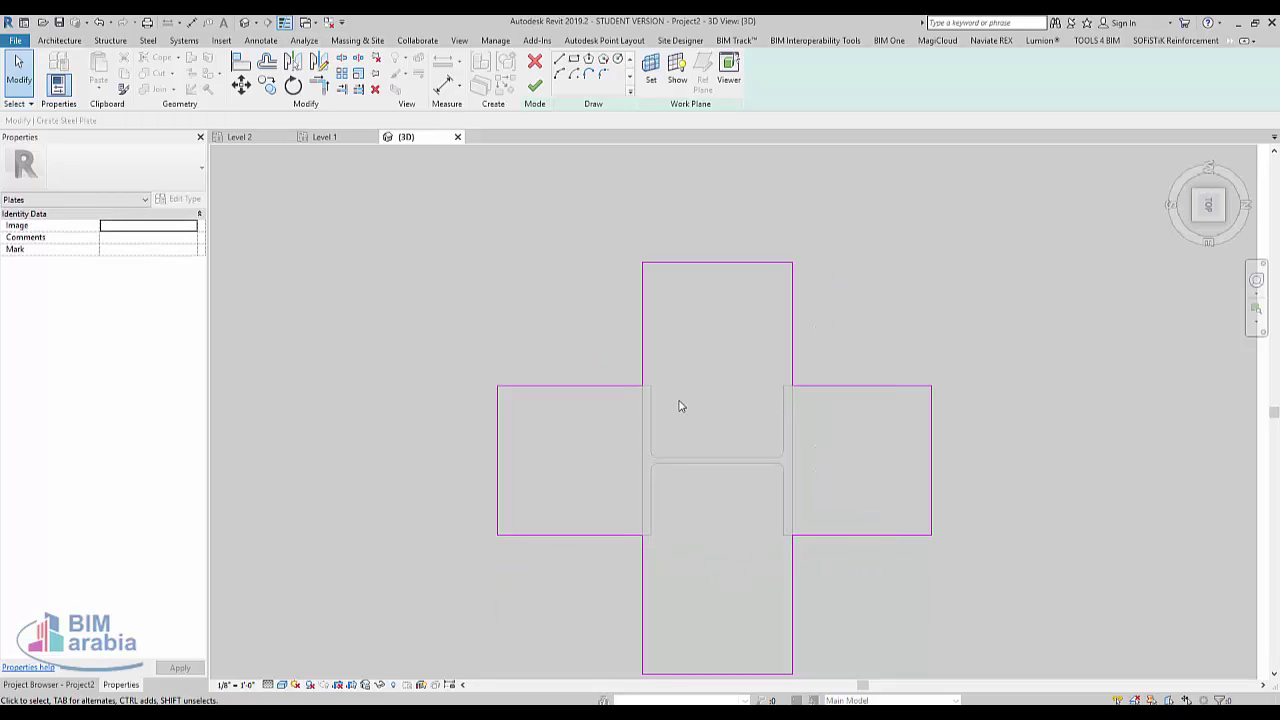
{"action": "left_click", "coordinate": [537, 90]}
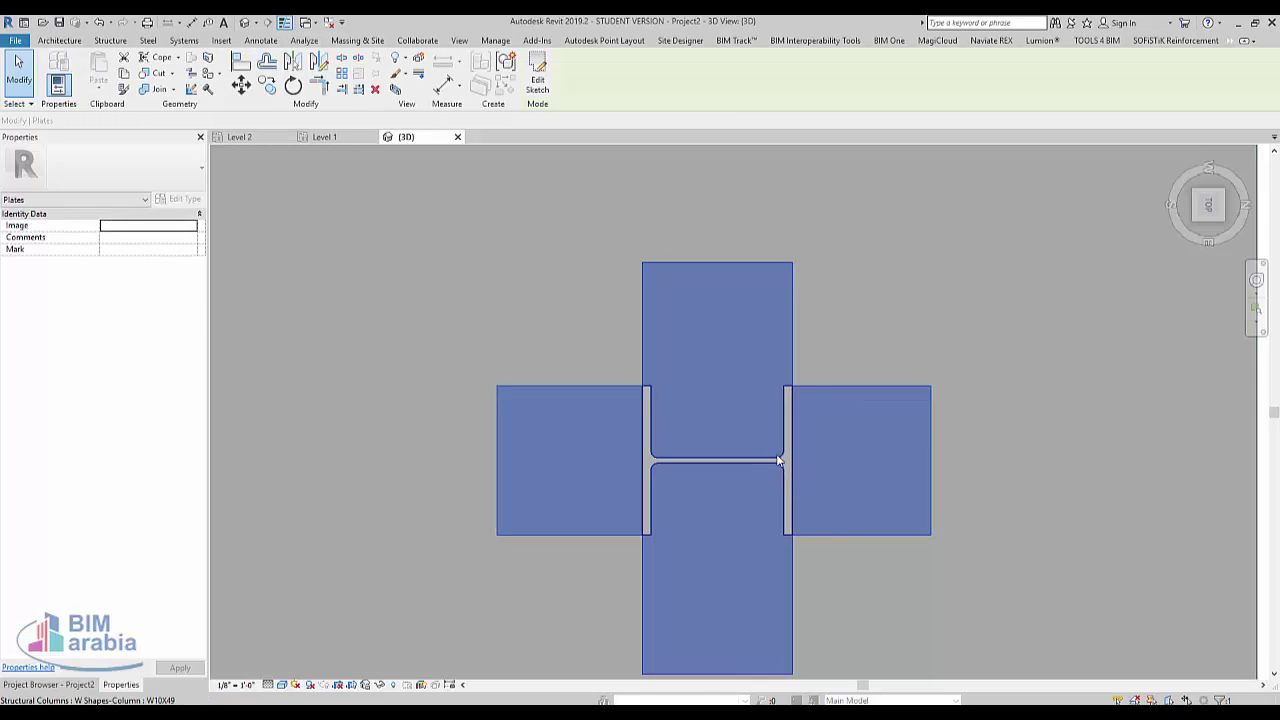
{"action": "scroll", "coordinate": [703, 477], "scroll_direction": "down", "scroll_amount": 4}
{"action": "mouse_move", "coordinate": [703, 477]}
{"action": "middle_mouse_down", "text": "shift"}
{"action": "mouse_move", "coordinate": [730, 464]}
{"action": "mouse_move", "coordinate": [720, 314]}
{"action": "middle_mouse_up", "text": "shift"}
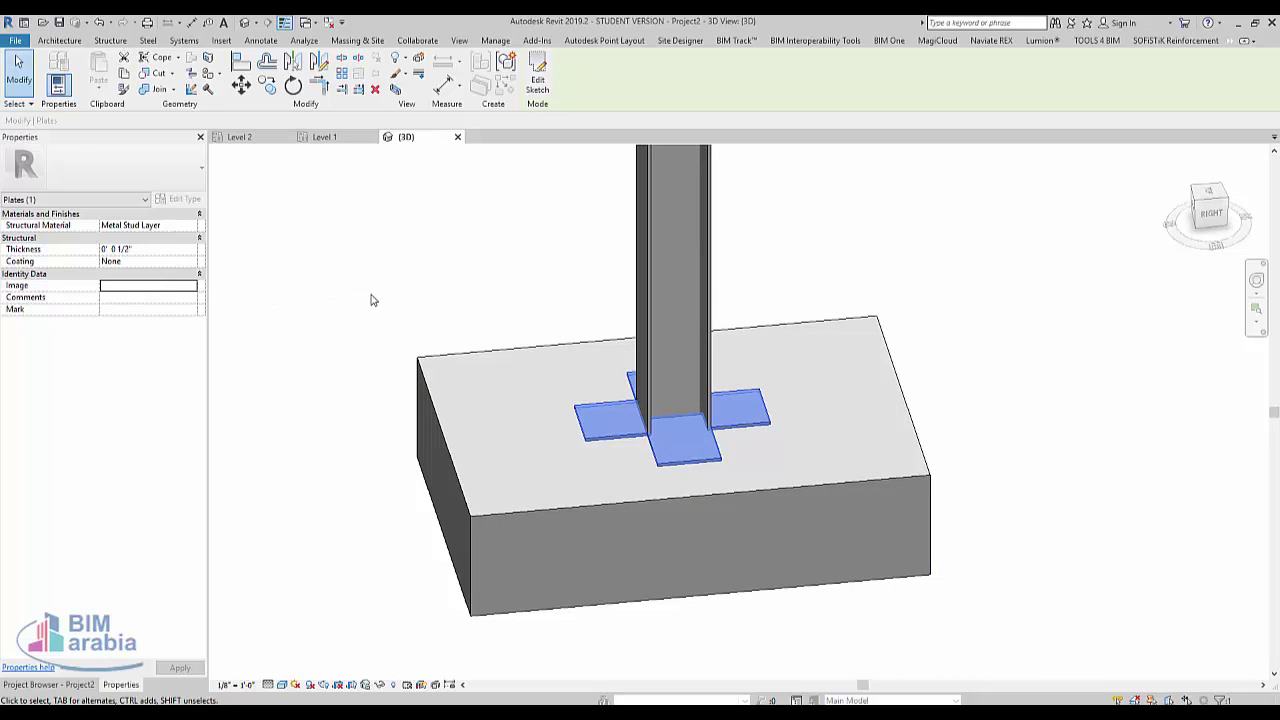
Step: Start a bolt pattern for the four base plates, hosted on the right plate's top face
{"action": "left_click", "coordinate": [146, 40]}
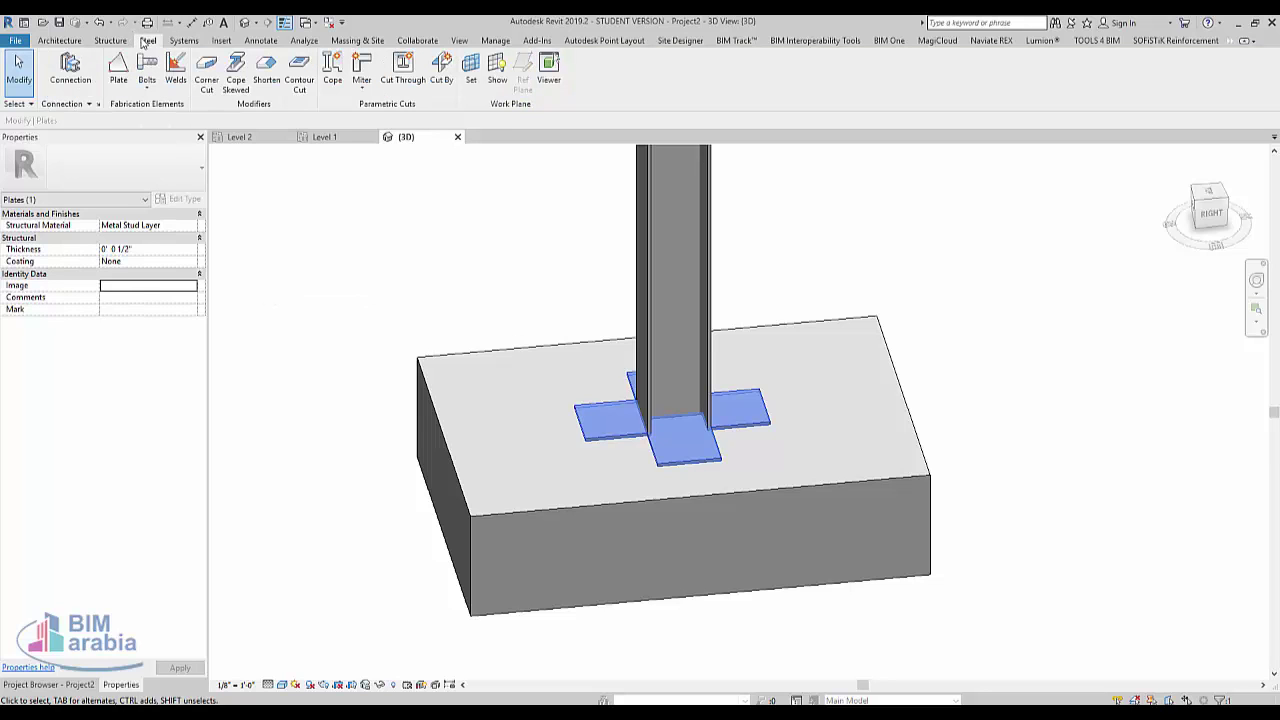
{"action": "left_click", "coordinate": [147, 88]}
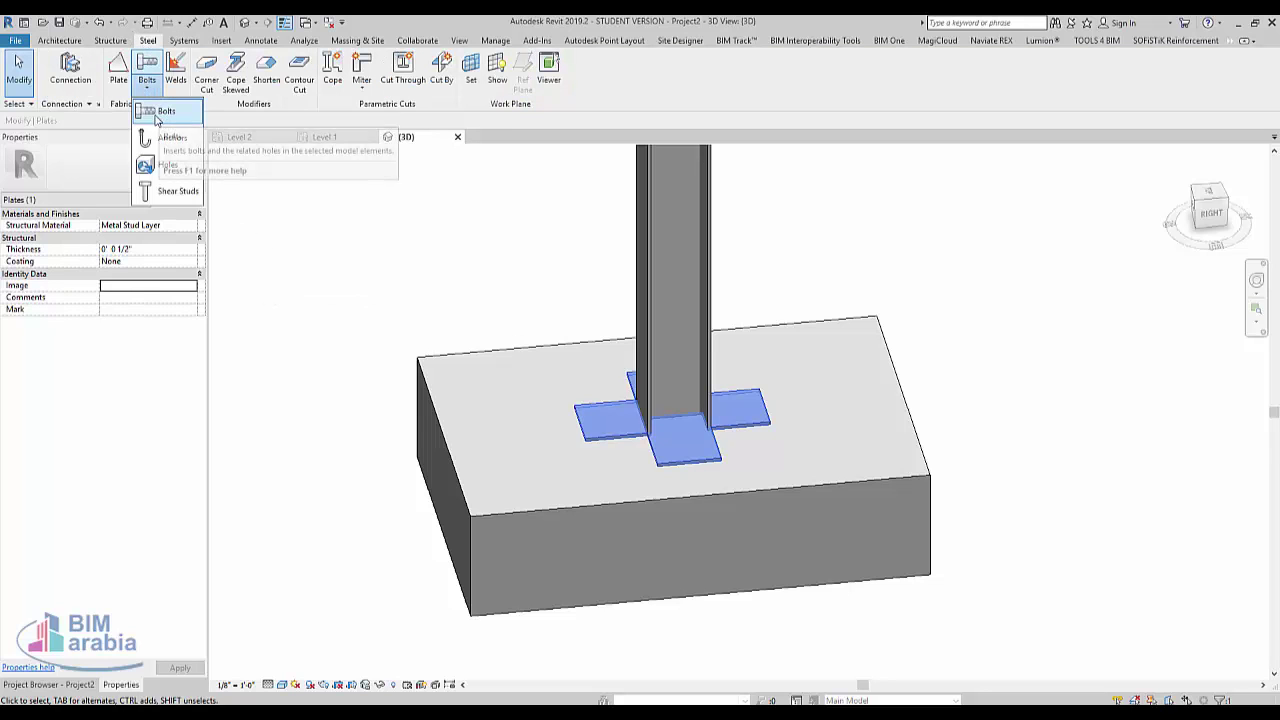
{"action": "left_click", "coordinate": [160, 117]}
{"action": "scroll", "coordinate": [740, 438], "scroll_direction": "up", "scroll_amount": 4}
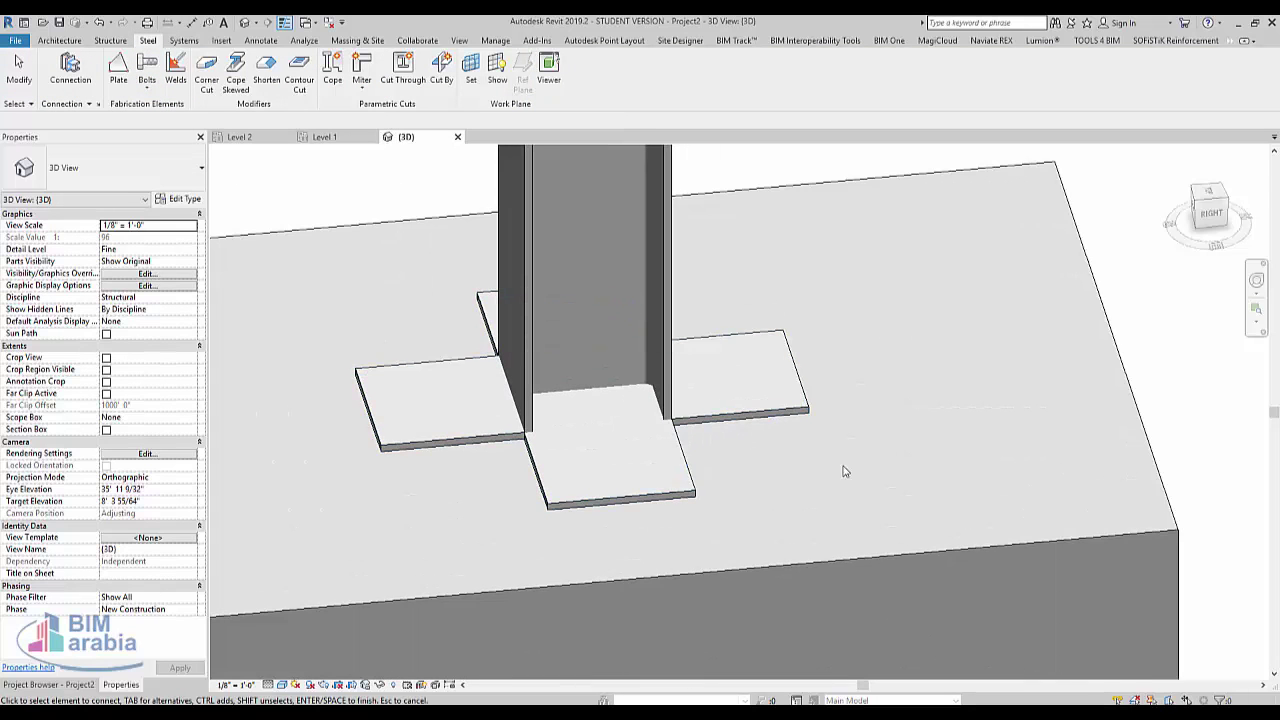
{"action": "left_click", "coordinate": [740, 369]}
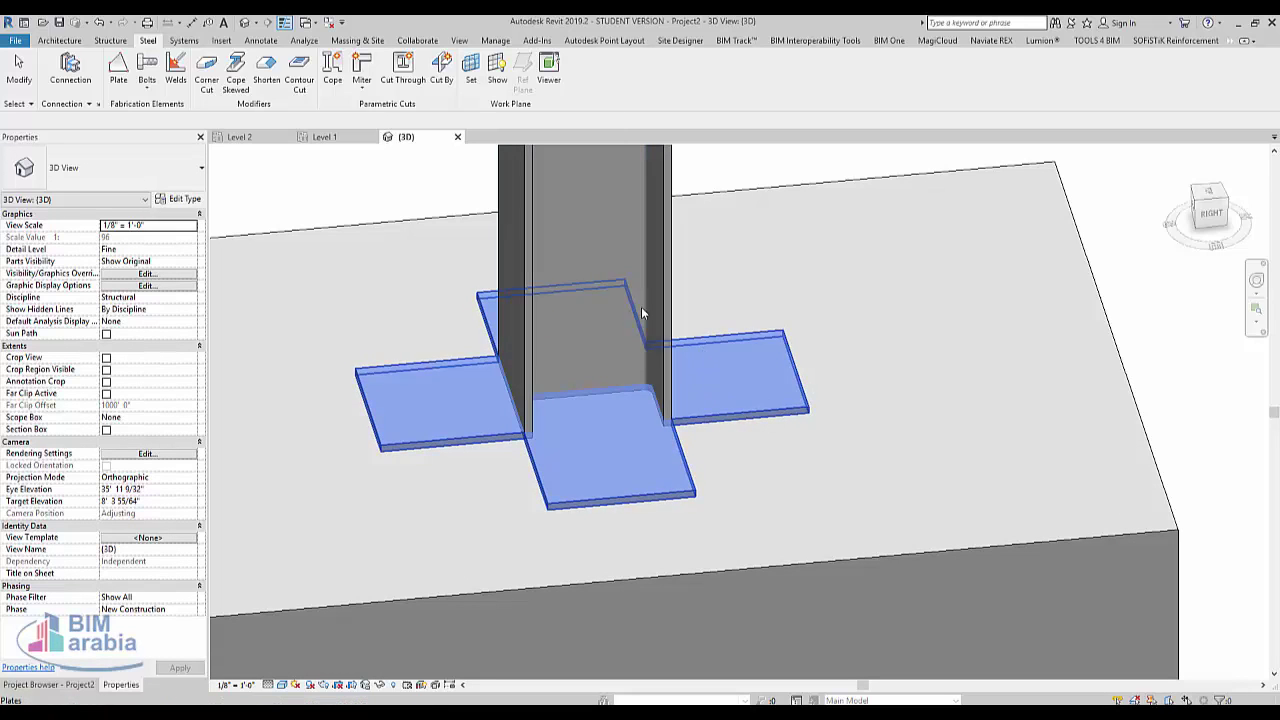
{"action": "left_click", "coordinate": [147, 70]}
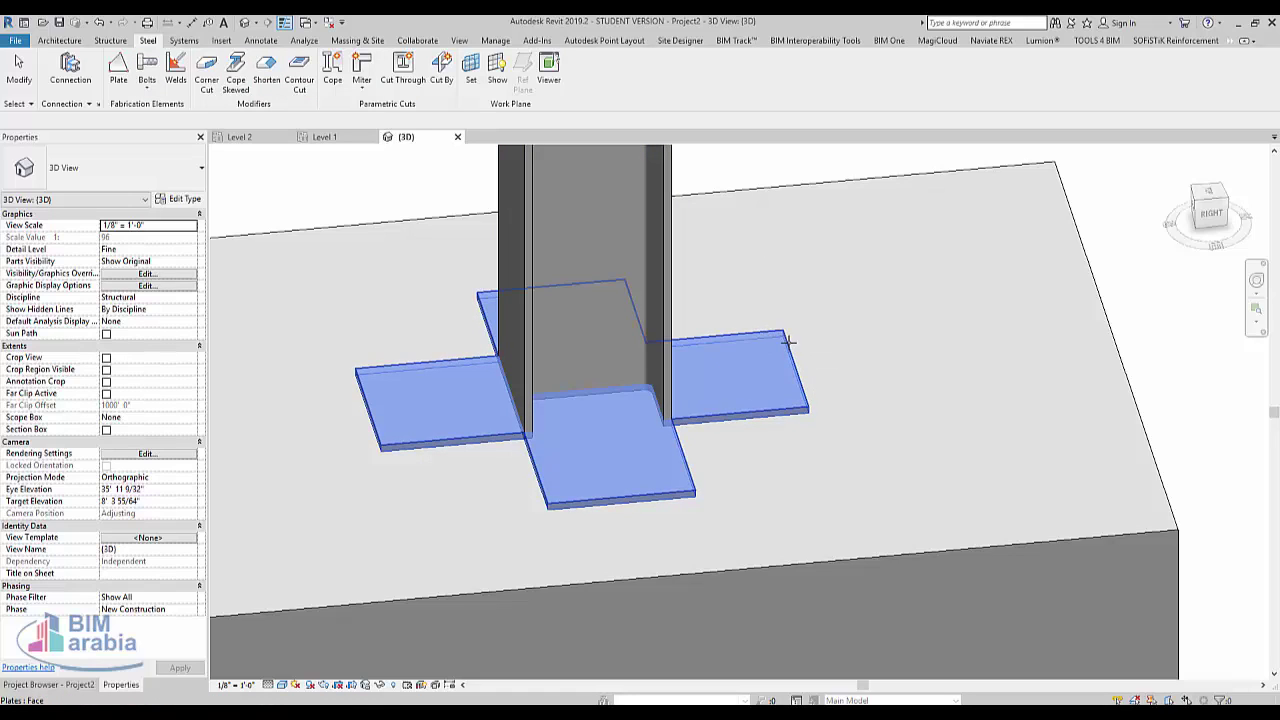
{"action": "left_click", "coordinate": [789, 342]}
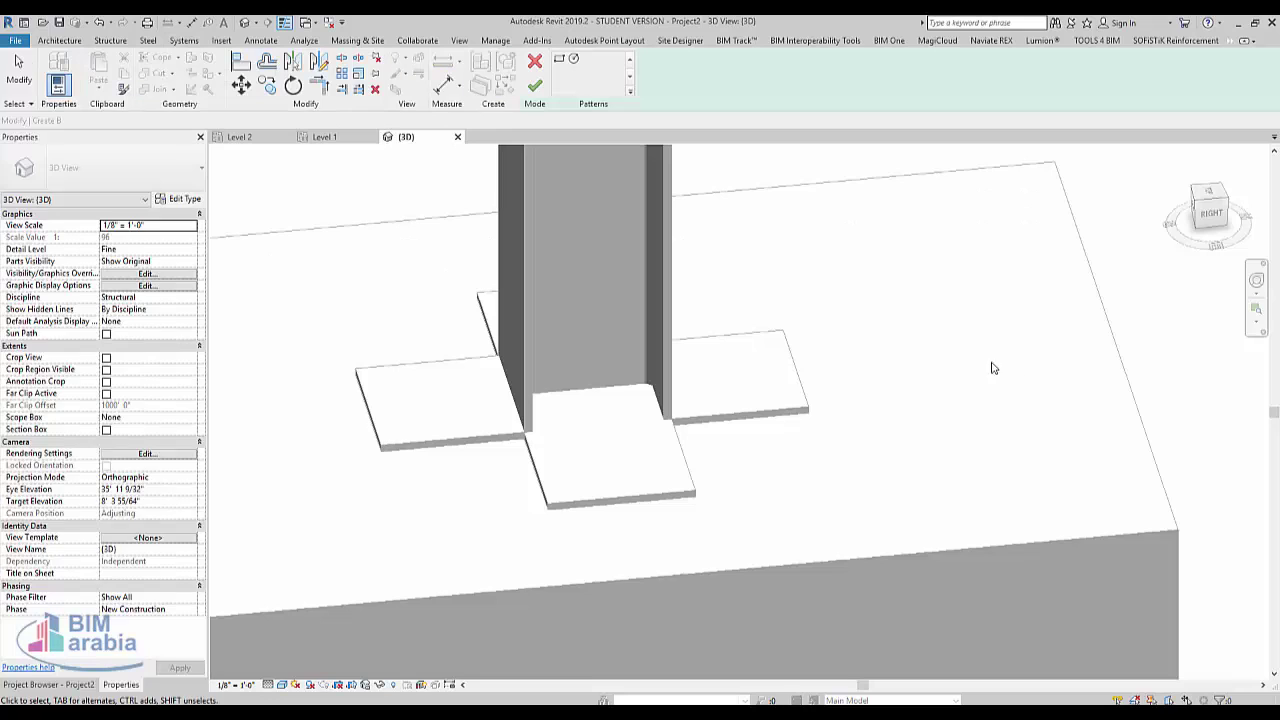
Step: Sketch the bolt rectangle on the right plate and reduce the 16 mm bolts to 1
{"action": "left_click", "coordinate": [560, 61]}
{"action": "left_click", "coordinate": [783, 329]}
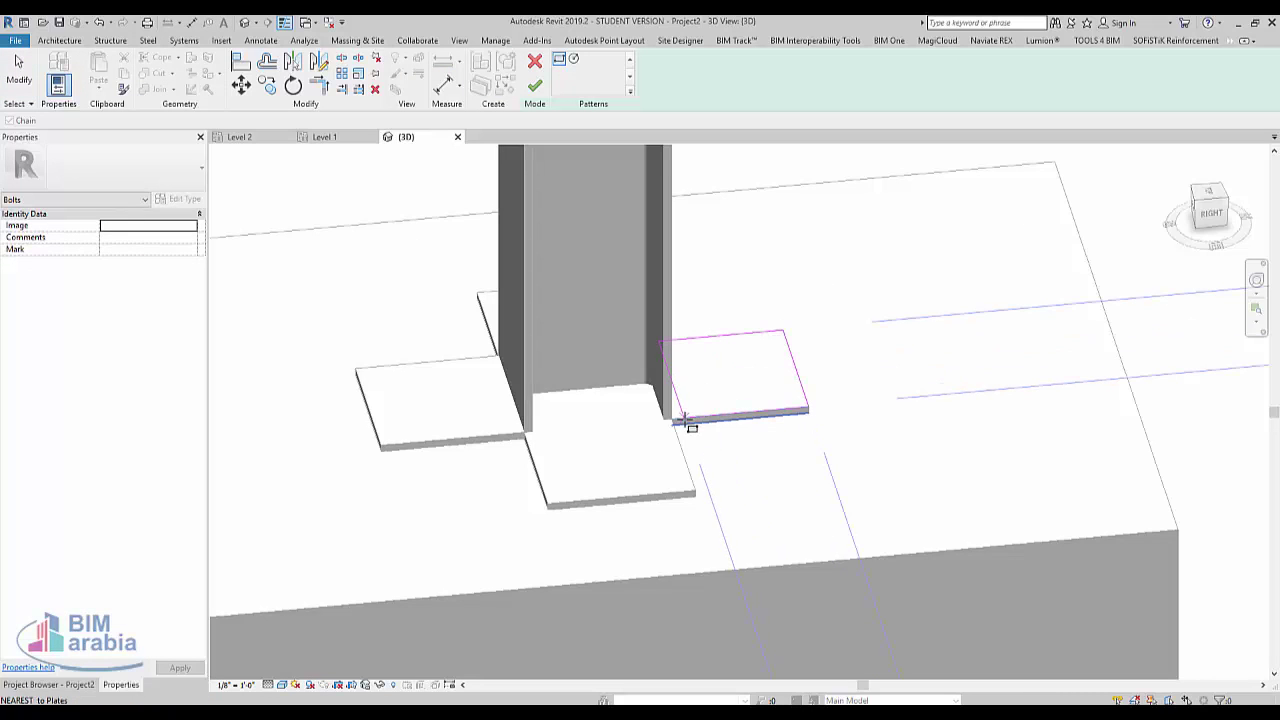
{"action": "left_click", "coordinate": [674, 419]}
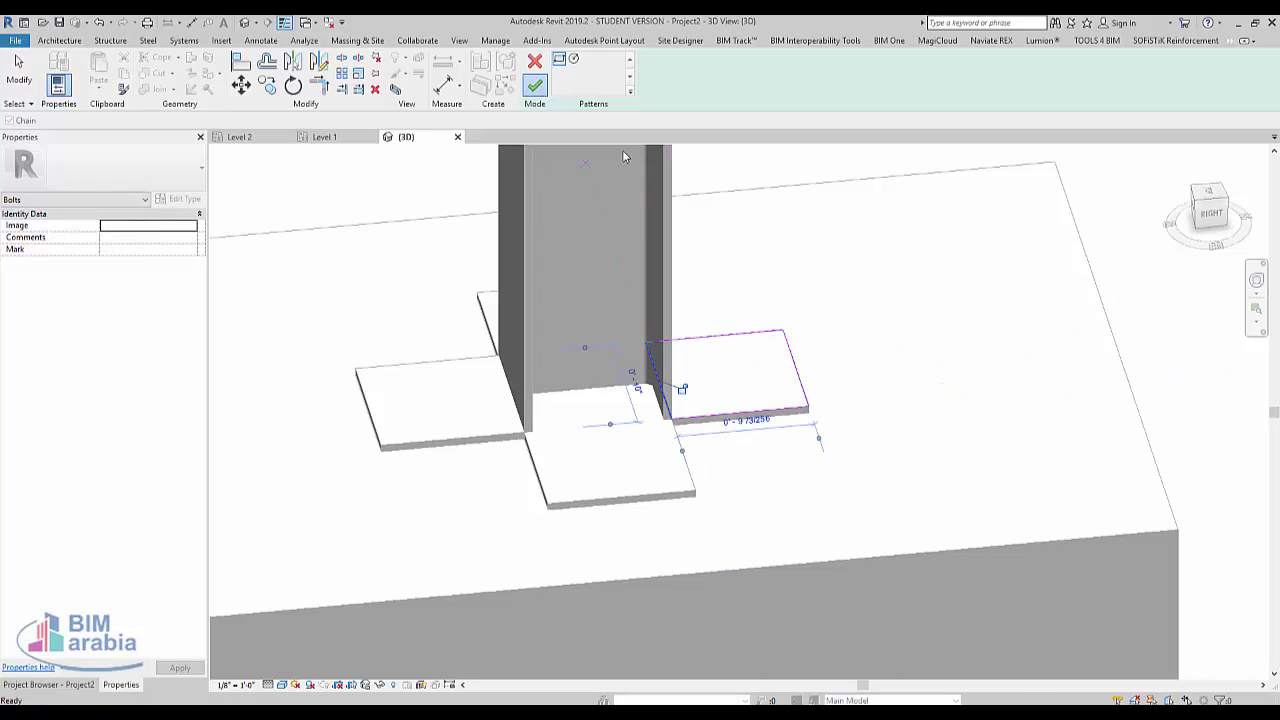
{"action": "left_click", "coordinate": [535, 86]}
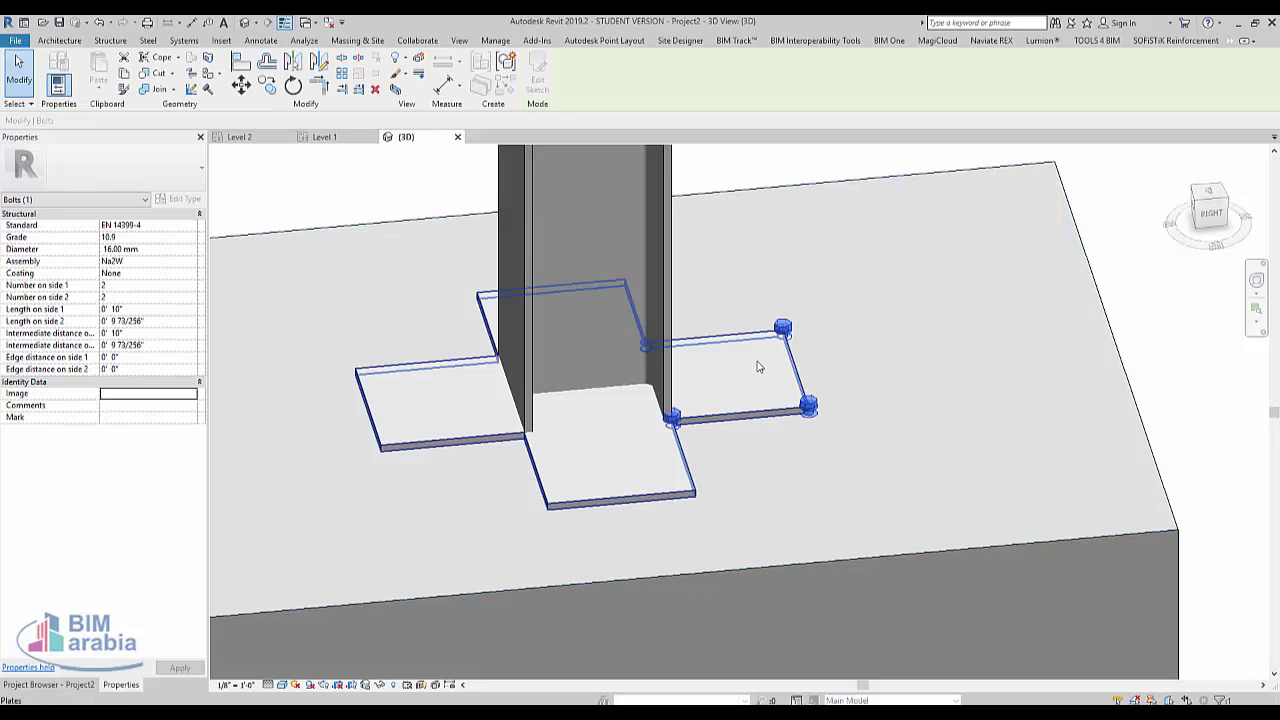
{"action": "left_click", "coordinate": [142, 287]}
{"action": "type", "text": "1"}
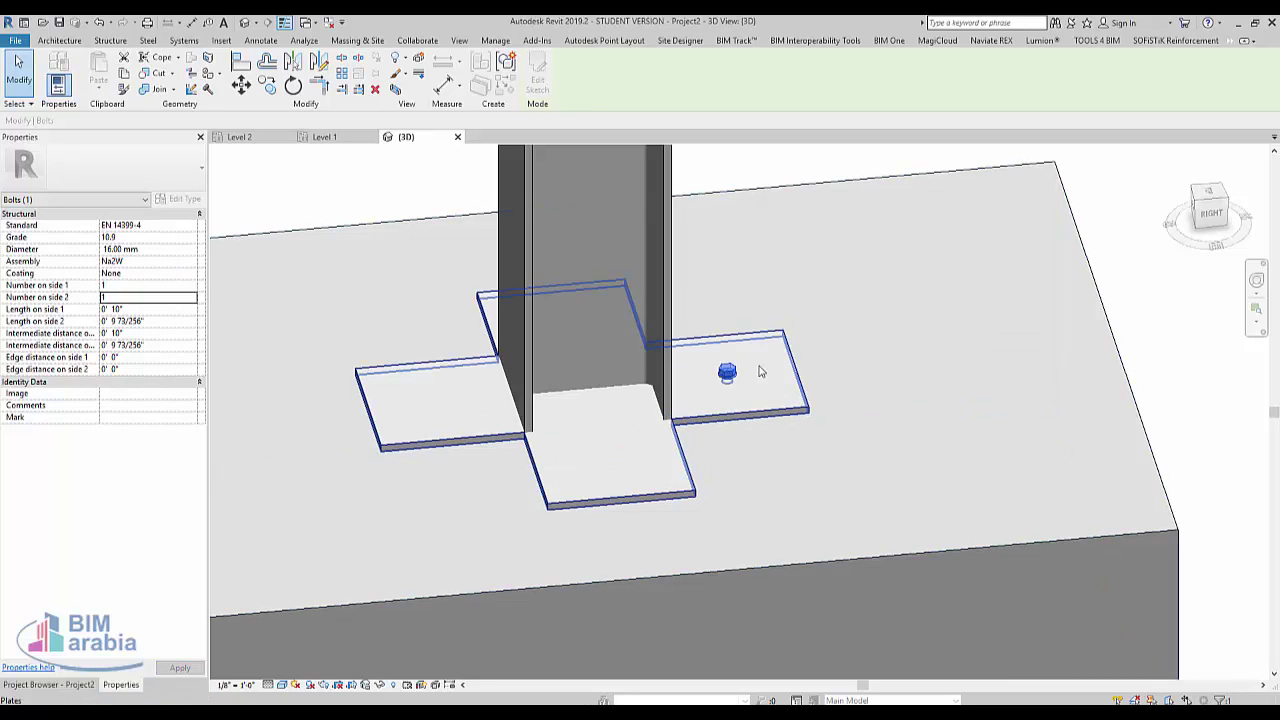
{"action": "mouse_move", "coordinate": [1209, 213]}
{"action": "left_click", "coordinate": [1209, 195]}
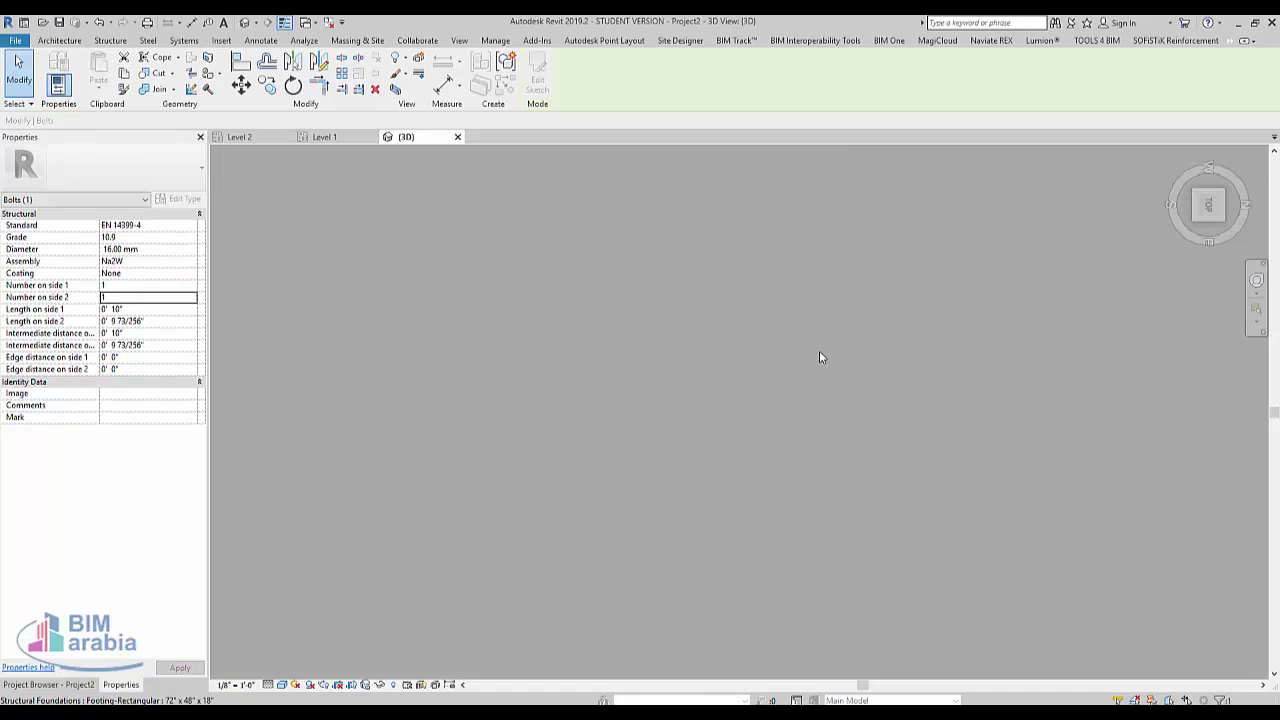
Step: Copy the bolt with CO into the bottom, left and top plate arms
{"action": "scroll", "coordinate": [784, 361], "scroll_direction": "down", "scroll_amount": 5}
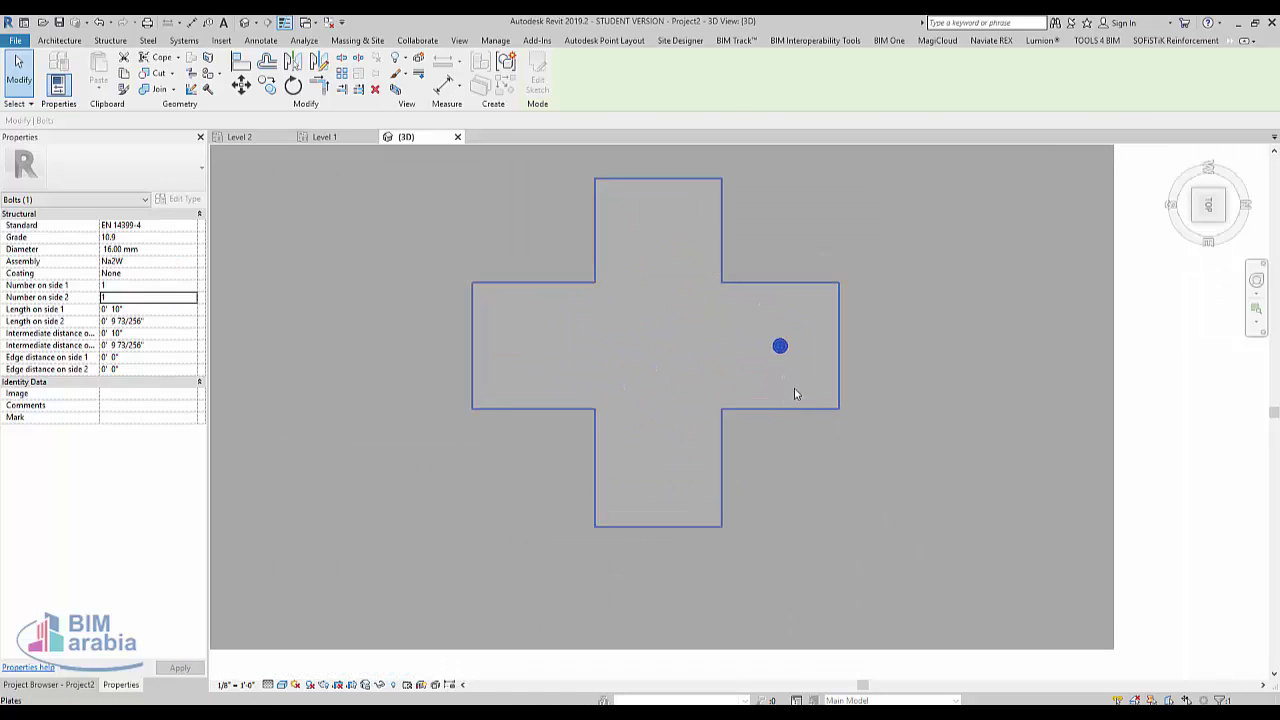
{"action": "key", "text": "c"}
{"action": "key", "text": "o"}
{"action": "left_click", "coordinate": [720, 409]}
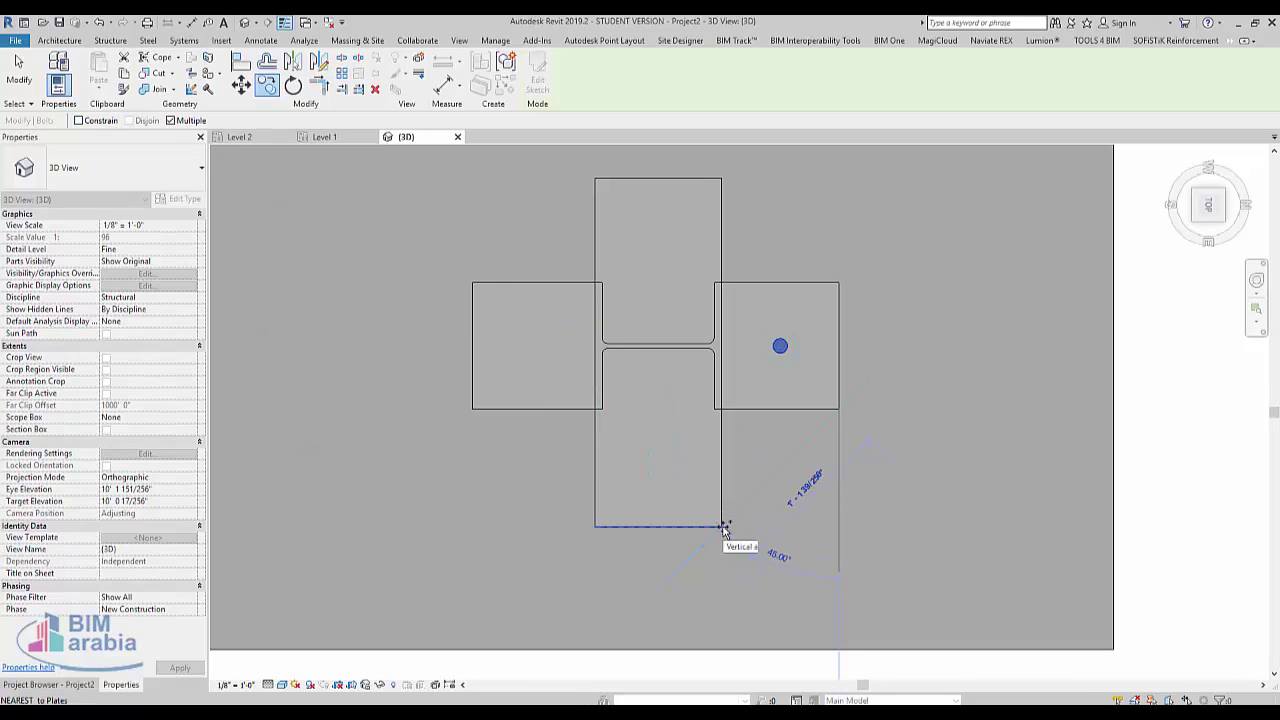
{"action": "left_click", "coordinate": [596, 409]}
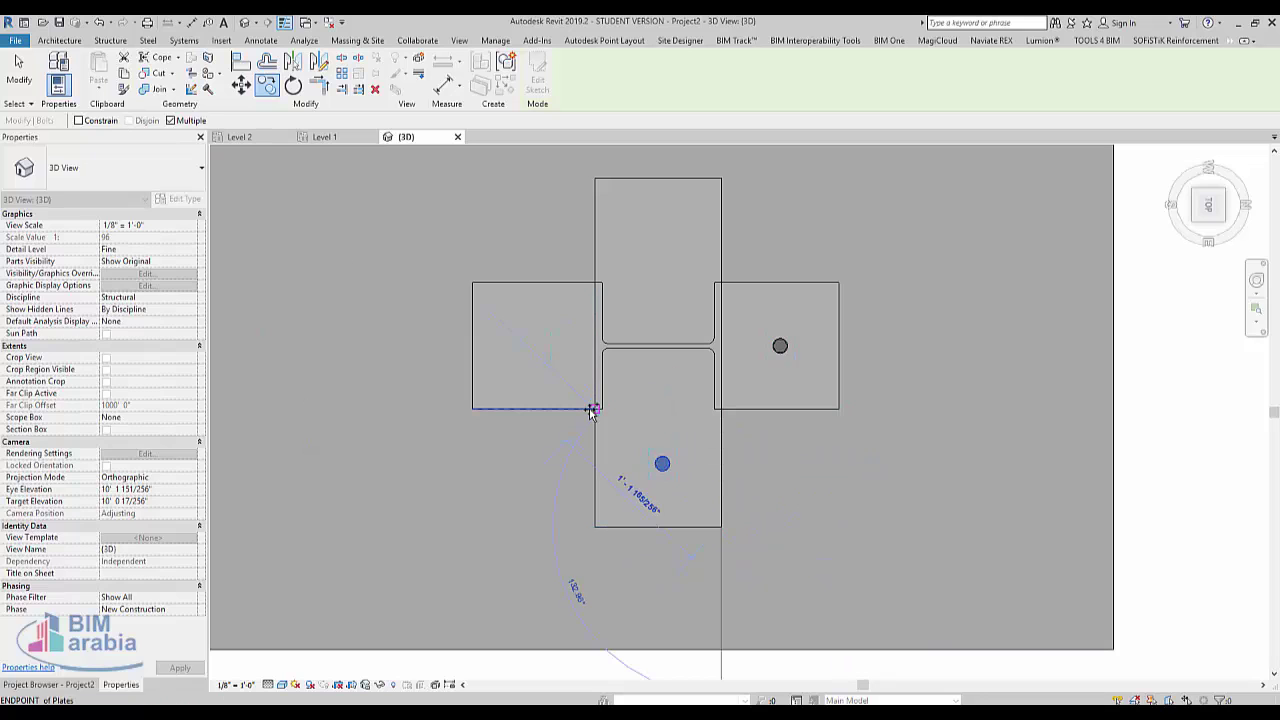
{"action": "left_click", "coordinate": [592, 410]}
{"action": "left_click", "coordinate": [715, 282]}
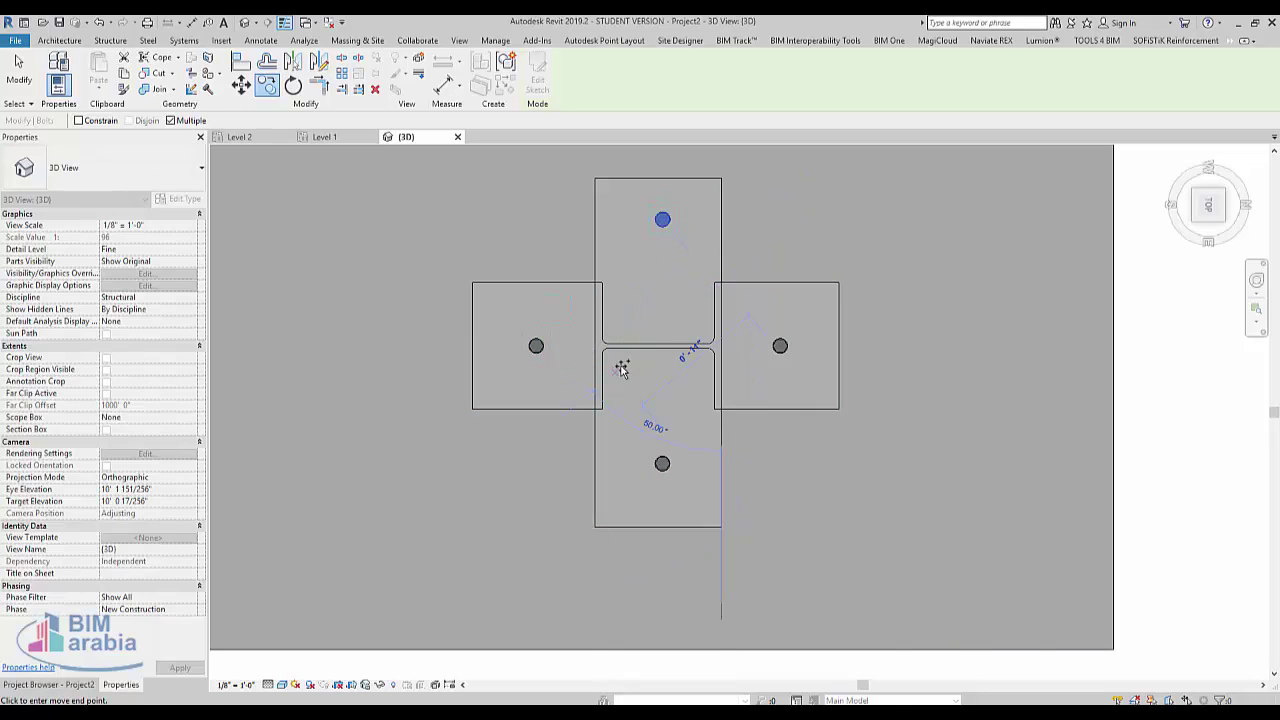
{"action": "key", "text": "Escape"}
{"action": "key", "text": "Escape"}
{"action": "scroll", "coordinate": [623, 366], "scroll_direction": "down", "scroll_amount": 3}
{"action": "scroll", "coordinate": [708, 451], "scroll_direction": "down", "scroll_amount": 3}
{"action": "middle_click_drag", "start_coordinate": [708, 451], "coordinate": [737, 189], "text": "shift"}
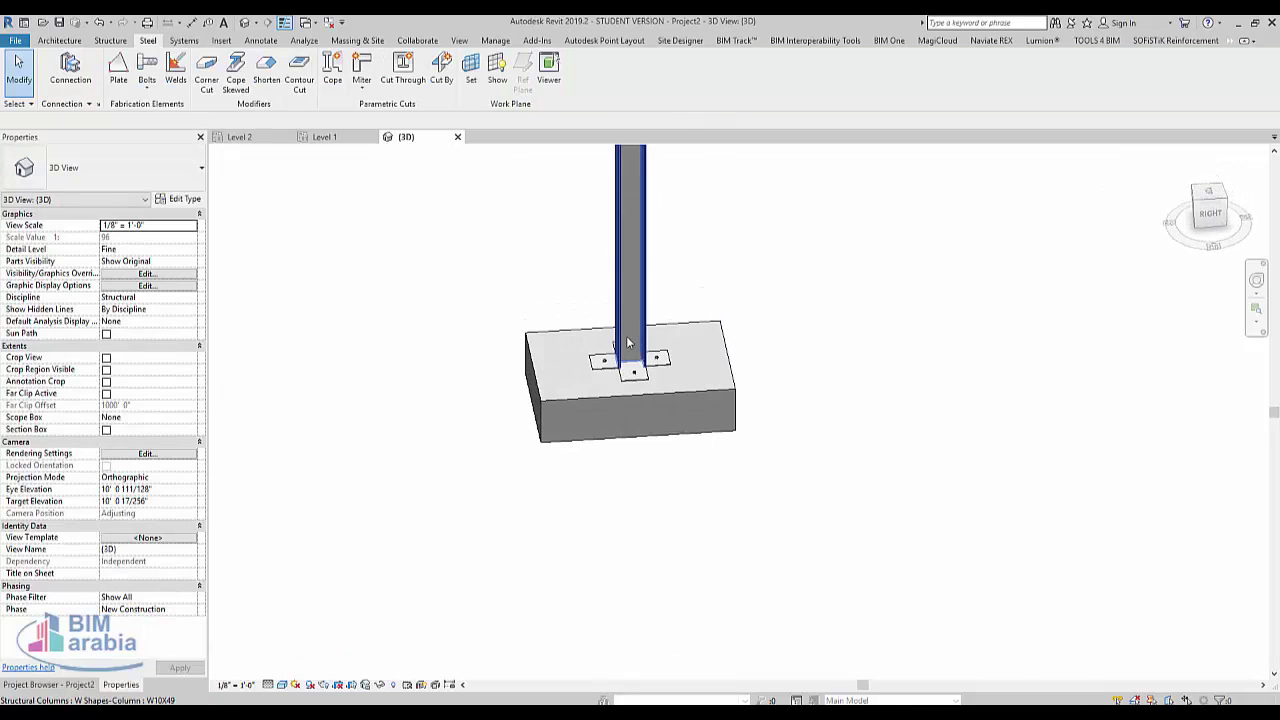
Step: Sketch a triangular plate on the column face, running down to the base plate edge
{"action": "scroll", "coordinate": [628, 343], "scroll_direction": "up", "scroll_amount": 5}
{"action": "mouse_move", "coordinate": [608, 486]}
{"action": "middle_mouse_down", "text": "shift"}
{"action": "mouse_move", "coordinate": [817, 440]}
{"action": "mouse_move", "coordinate": [766, 443]}
{"action": "middle_mouse_up", "text": "shift"}
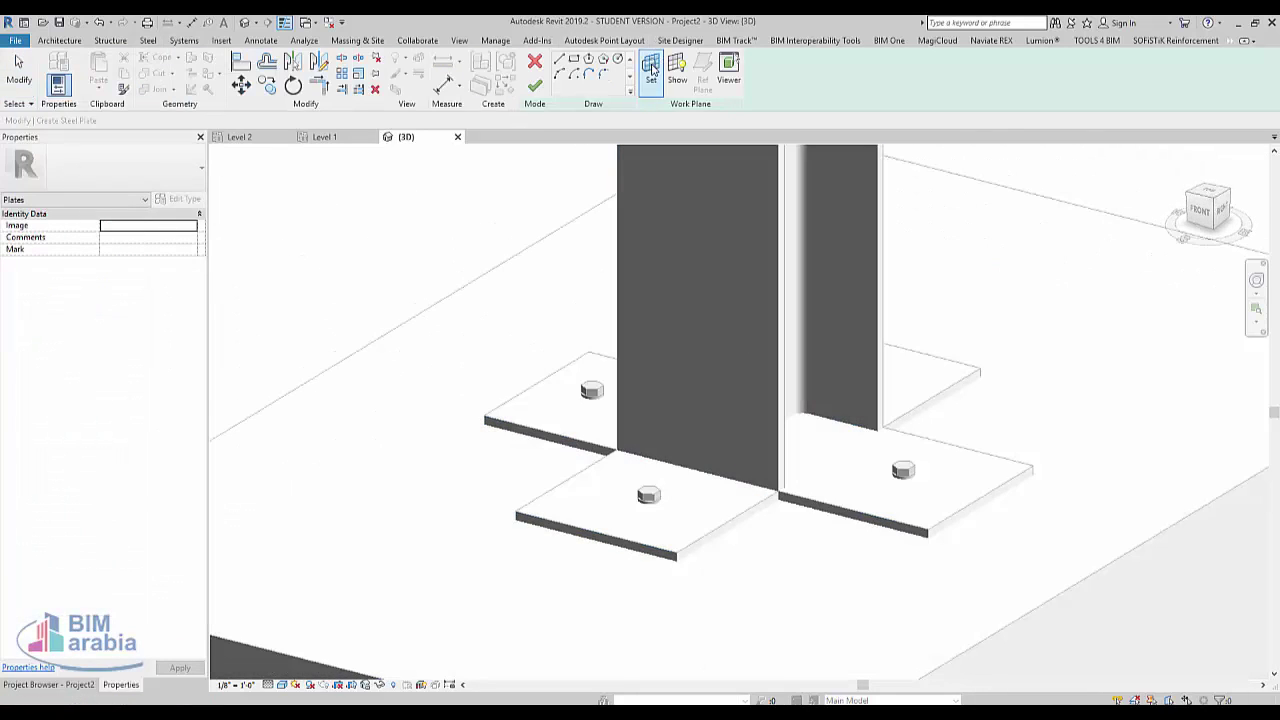
{"action": "left_click", "coordinate": [651, 66]}
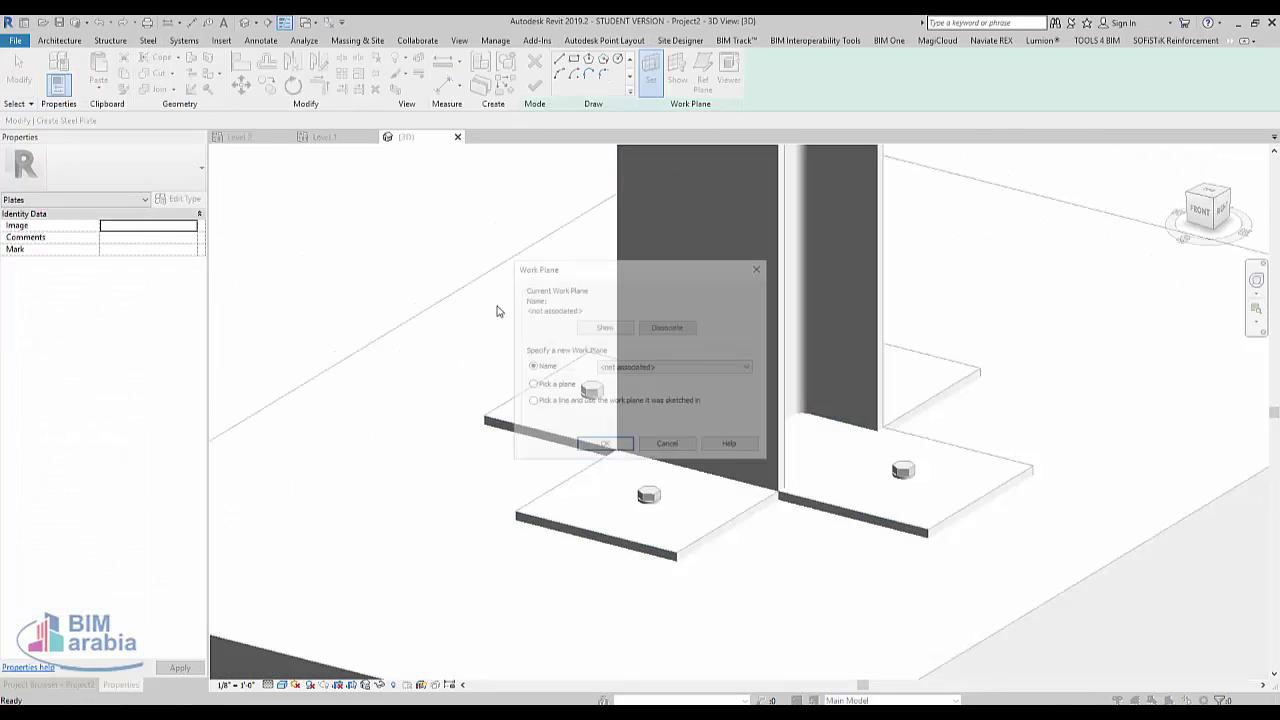
{"action": "left_click", "coordinate": [604, 446]}
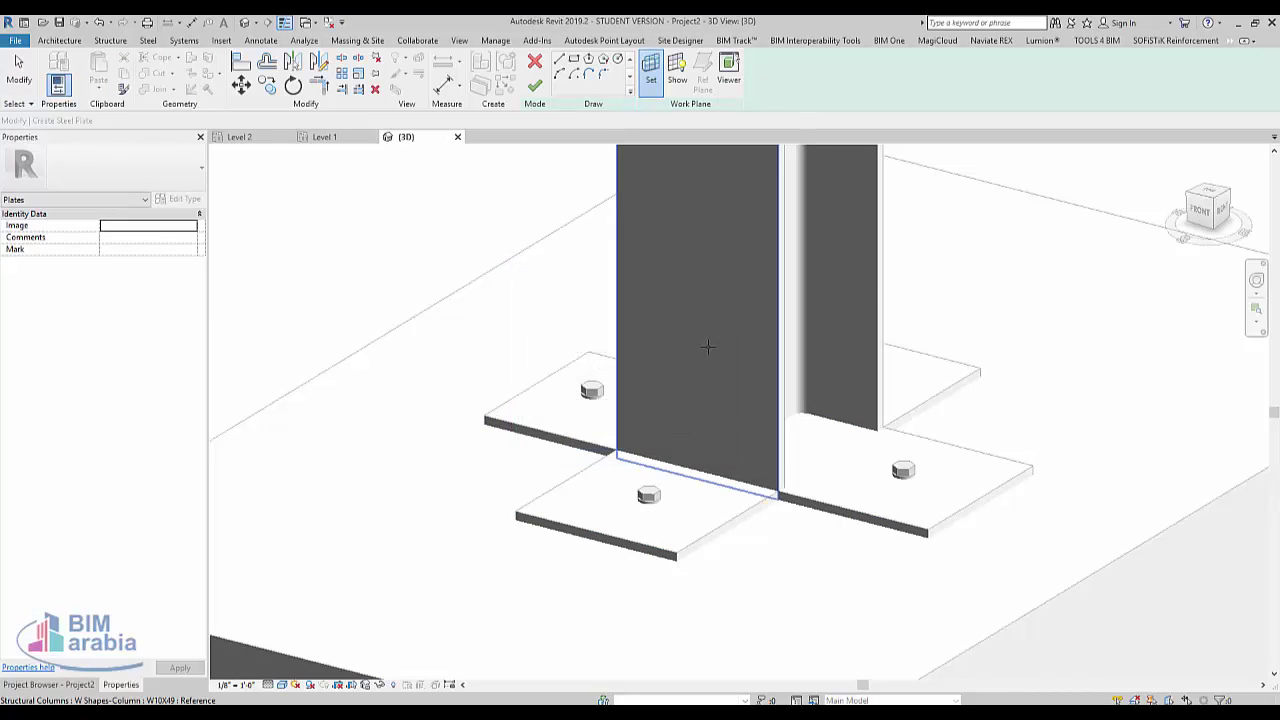
{"action": "left_click", "coordinate": [706, 349]}
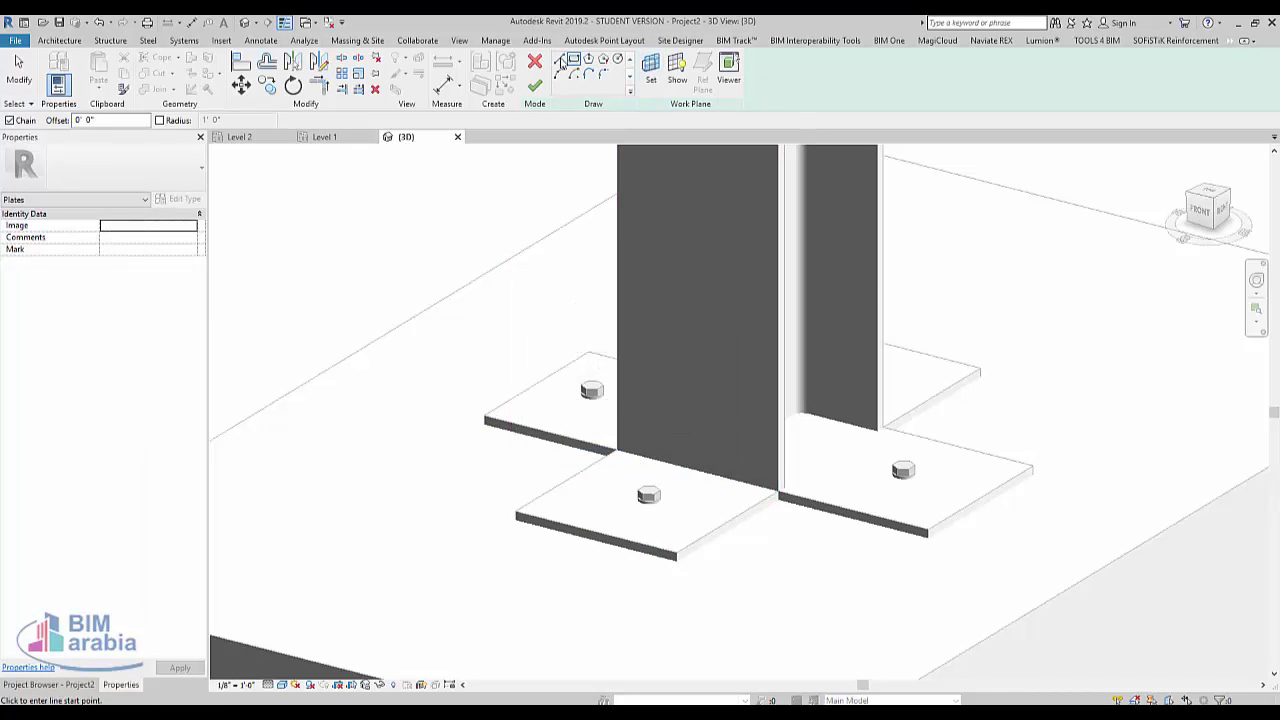
{"action": "left_click", "coordinate": [560, 62]}
{"action": "left_click", "coordinate": [778, 490]}
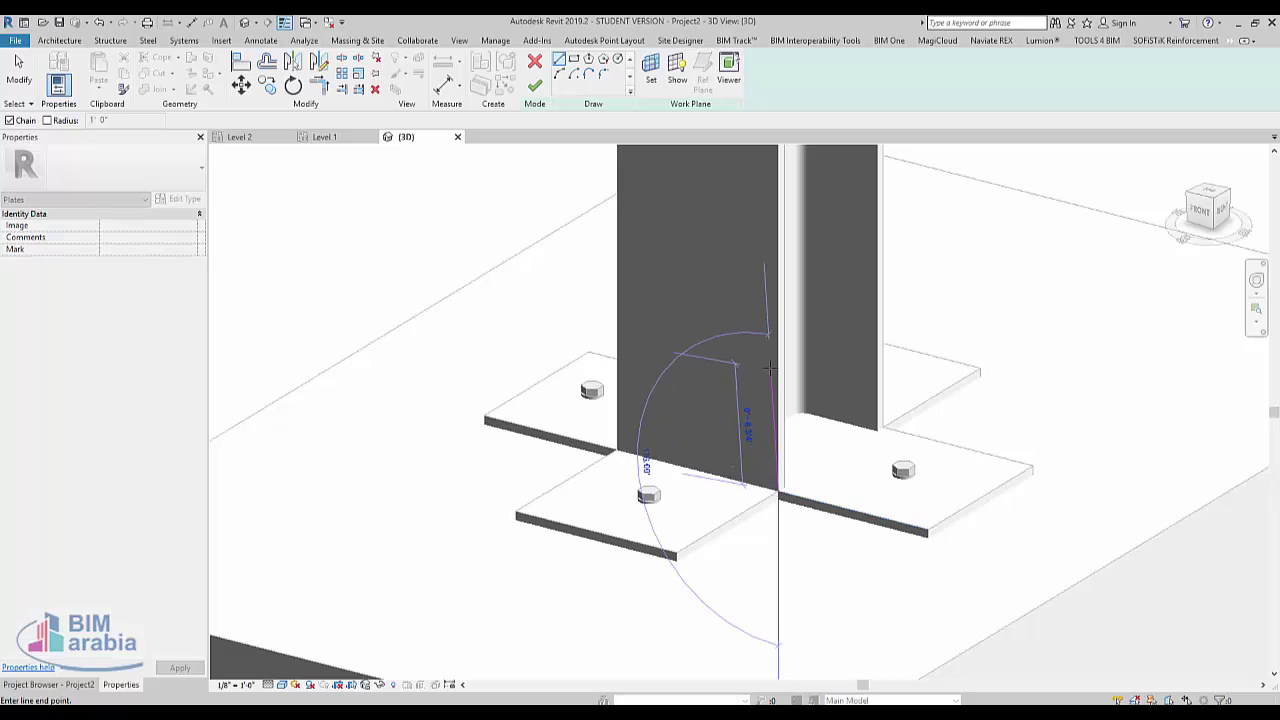
{"action": "left_click", "coordinate": [927, 530]}
{"action": "left_click", "coordinate": [778, 490]}
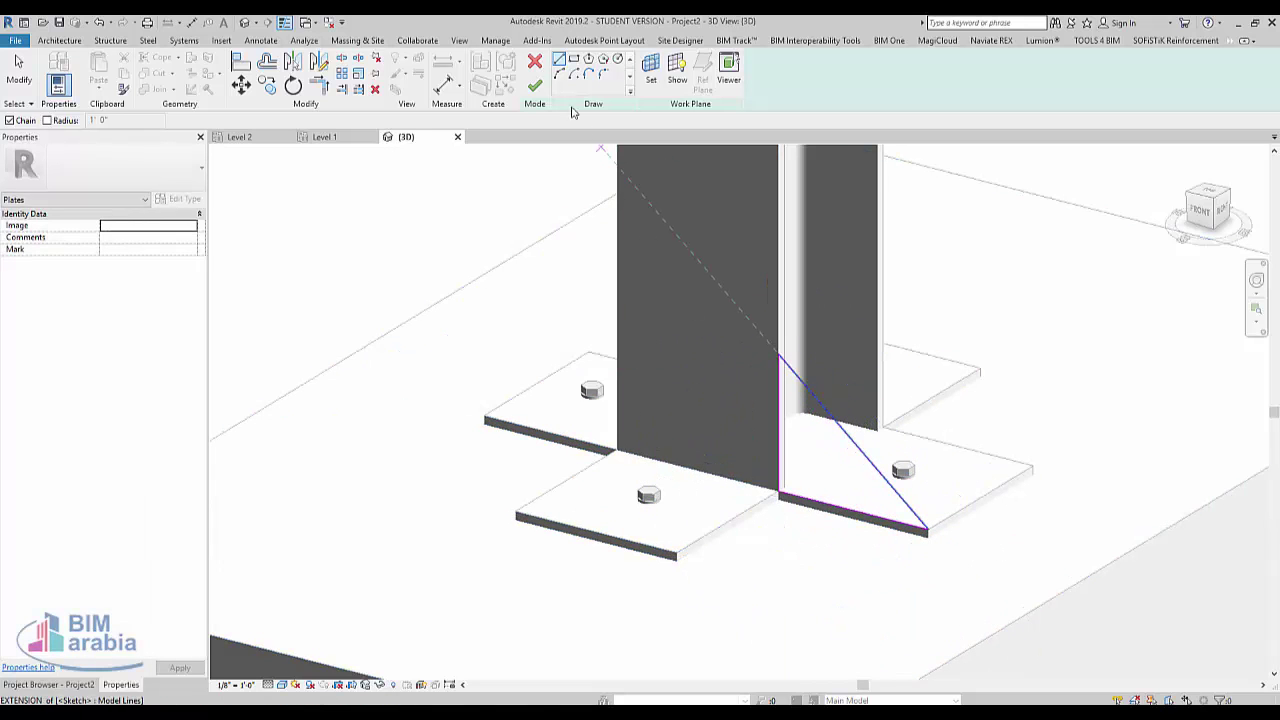
{"action": "left_click", "coordinate": [535, 90]}
Step: Dismiss the warning and select the triangular stiffener to set its 1/2" thickness
{"action": "middle_click_drag", "start_coordinate": [700, 480], "coordinate": [795, 500], "text": "shift"}
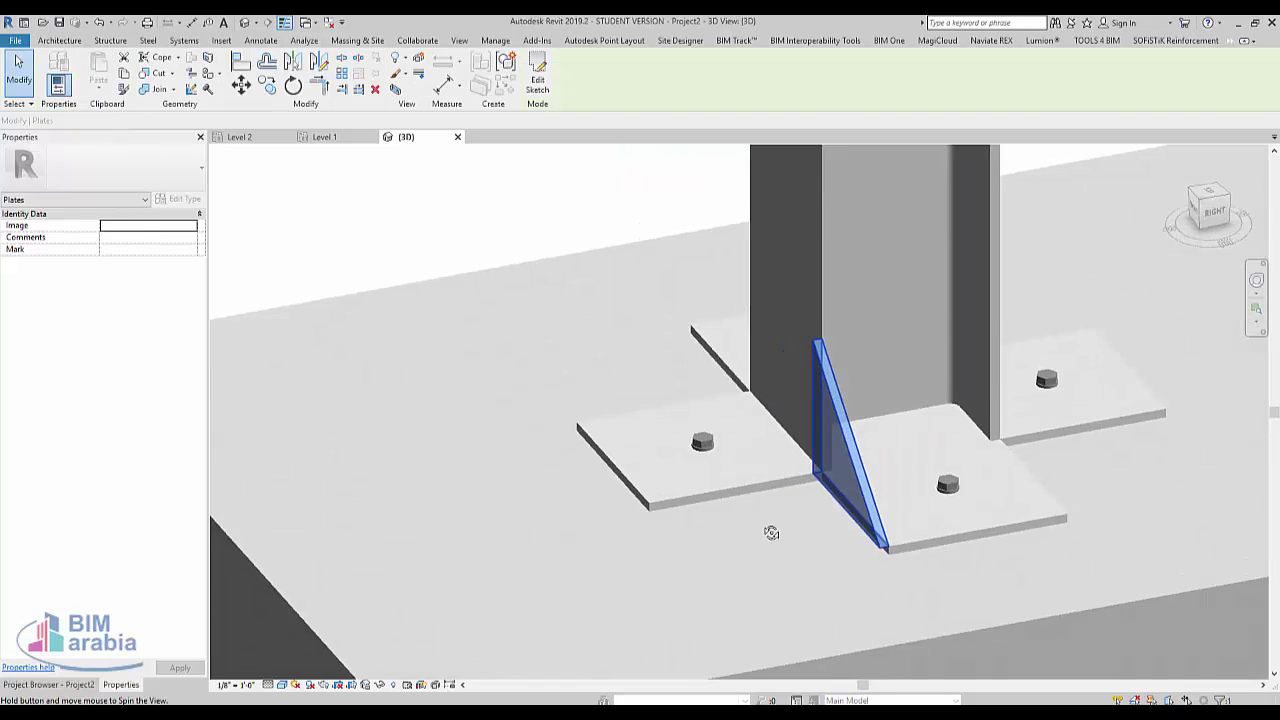
{"action": "scroll", "coordinate": [795, 500], "scroll_direction": "up", "scroll_amount": 3}
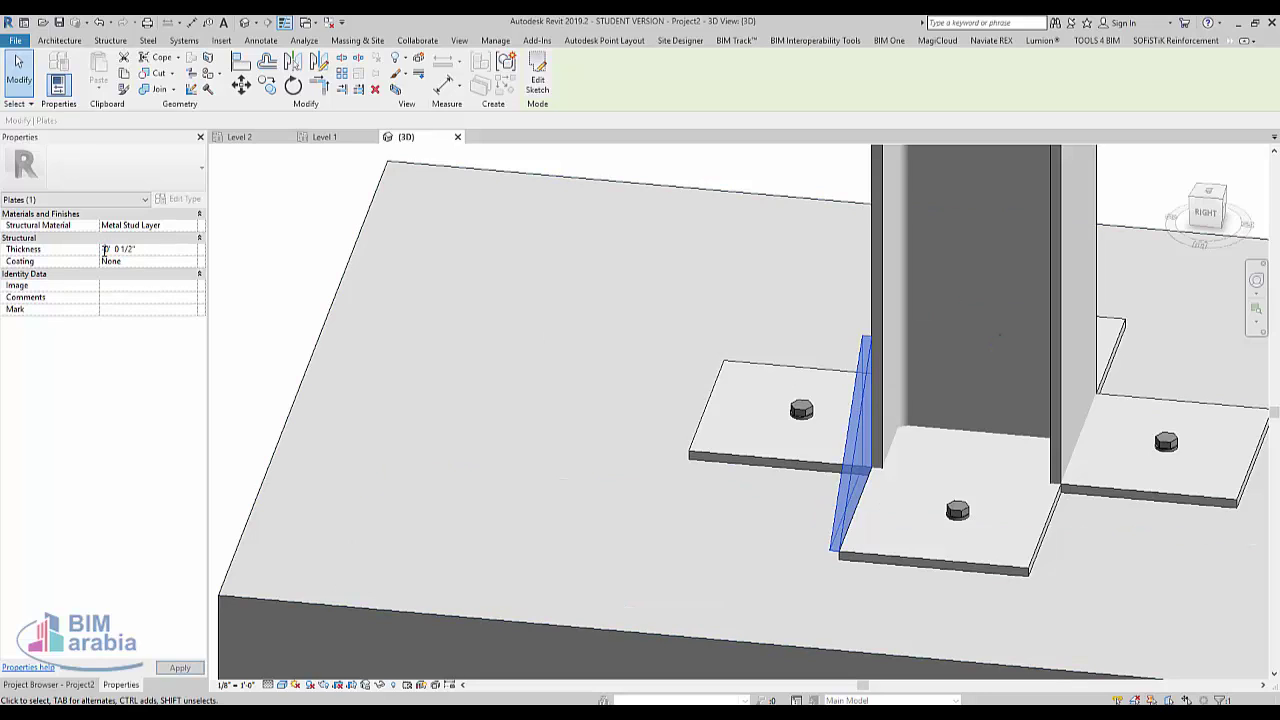
{"action": "left_click", "coordinate": [722, 369]}
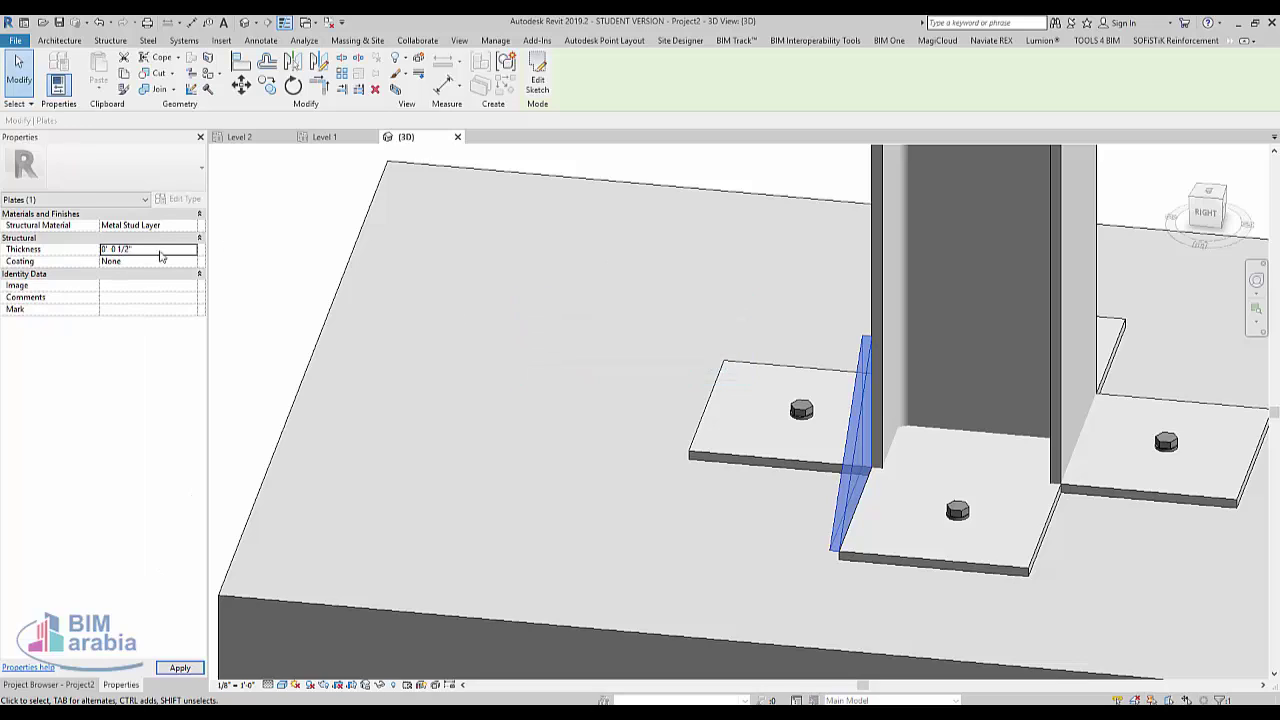
{"action": "key", "text": "Escape"}
{"action": "left_click", "coordinate": [856, 458]}
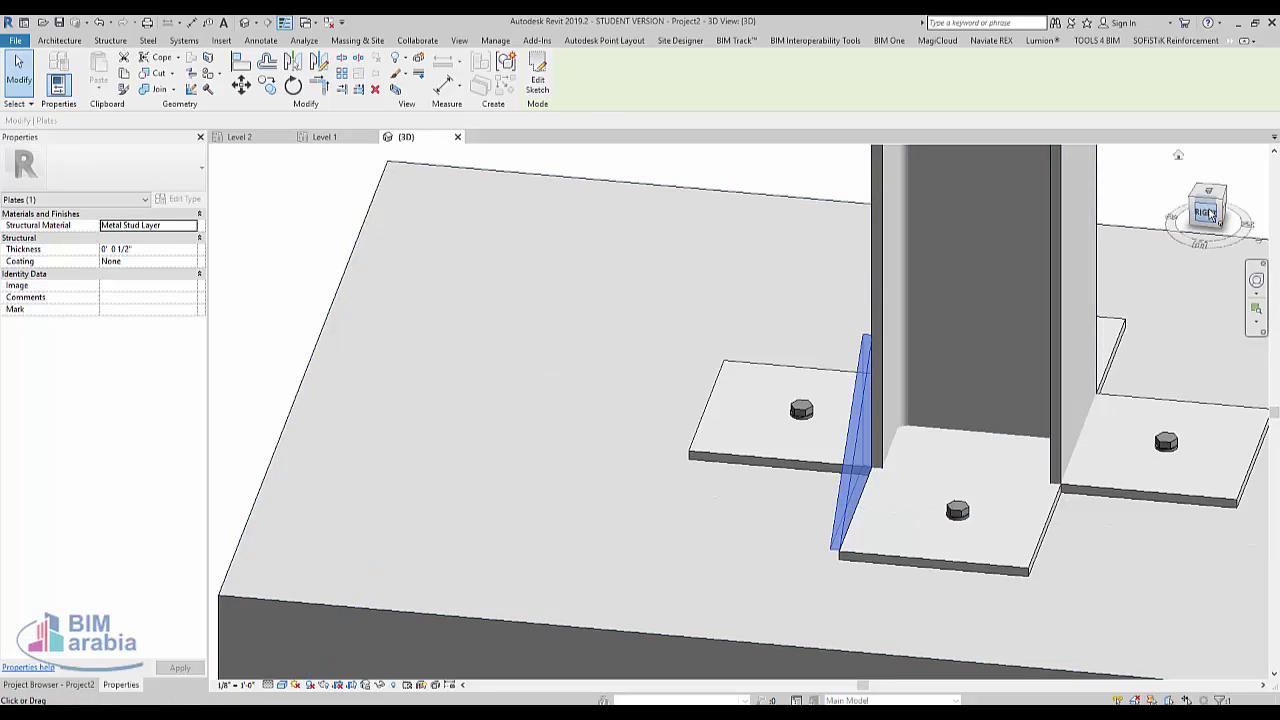
Step: In the right view, reposition the stiffener plate flush against the column flange, removing the original
{"action": "left_click", "coordinate": [1206, 212]}
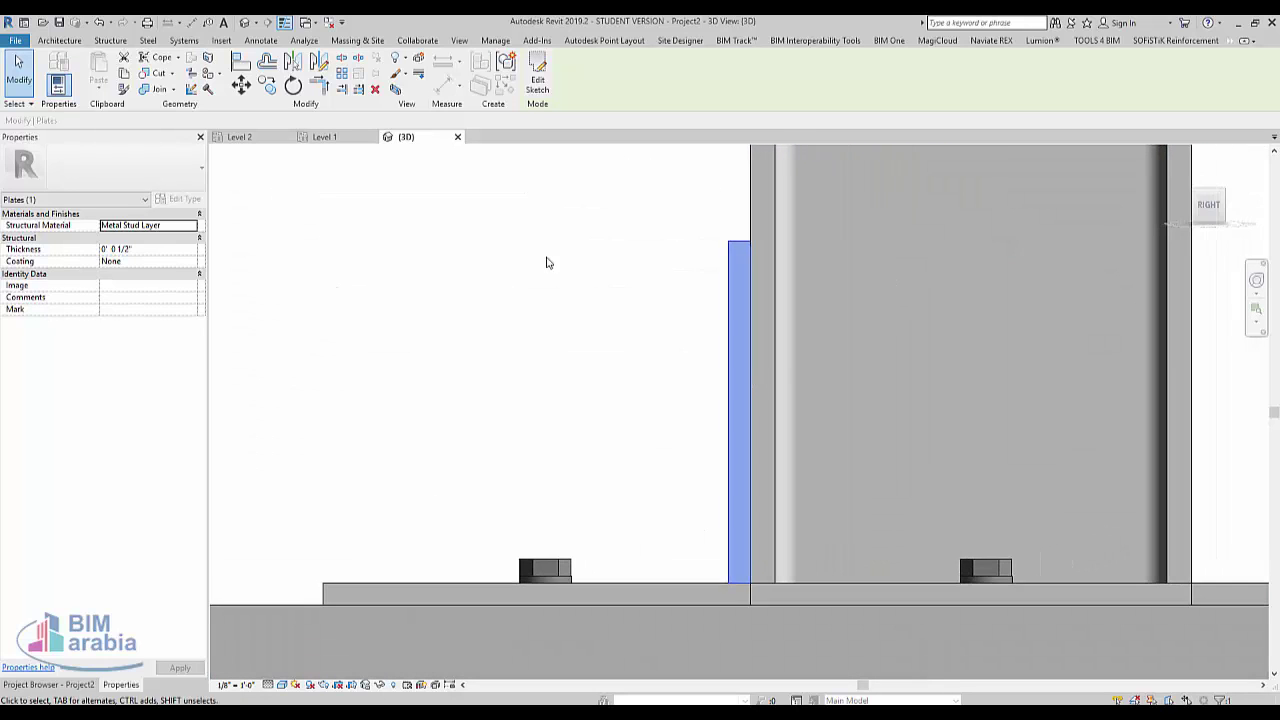
{"action": "left_click", "coordinate": [268, 88]}
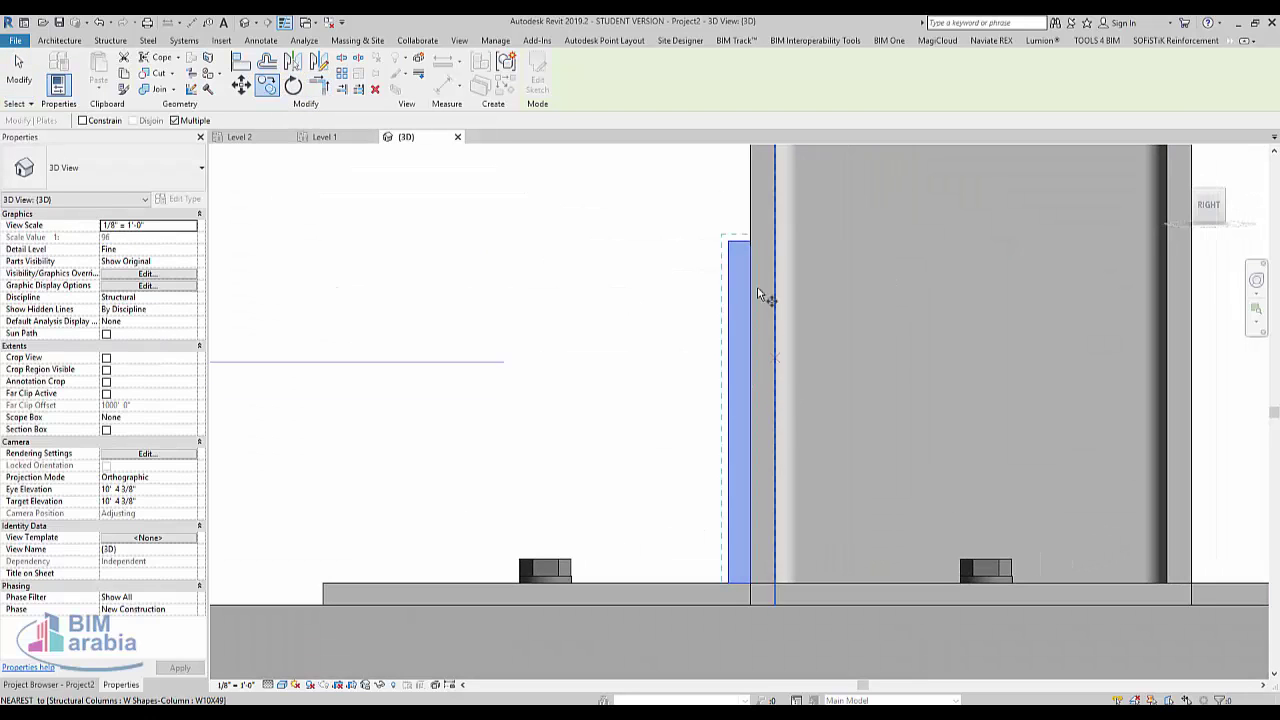
{"action": "left_click", "coordinate": [751, 243]}
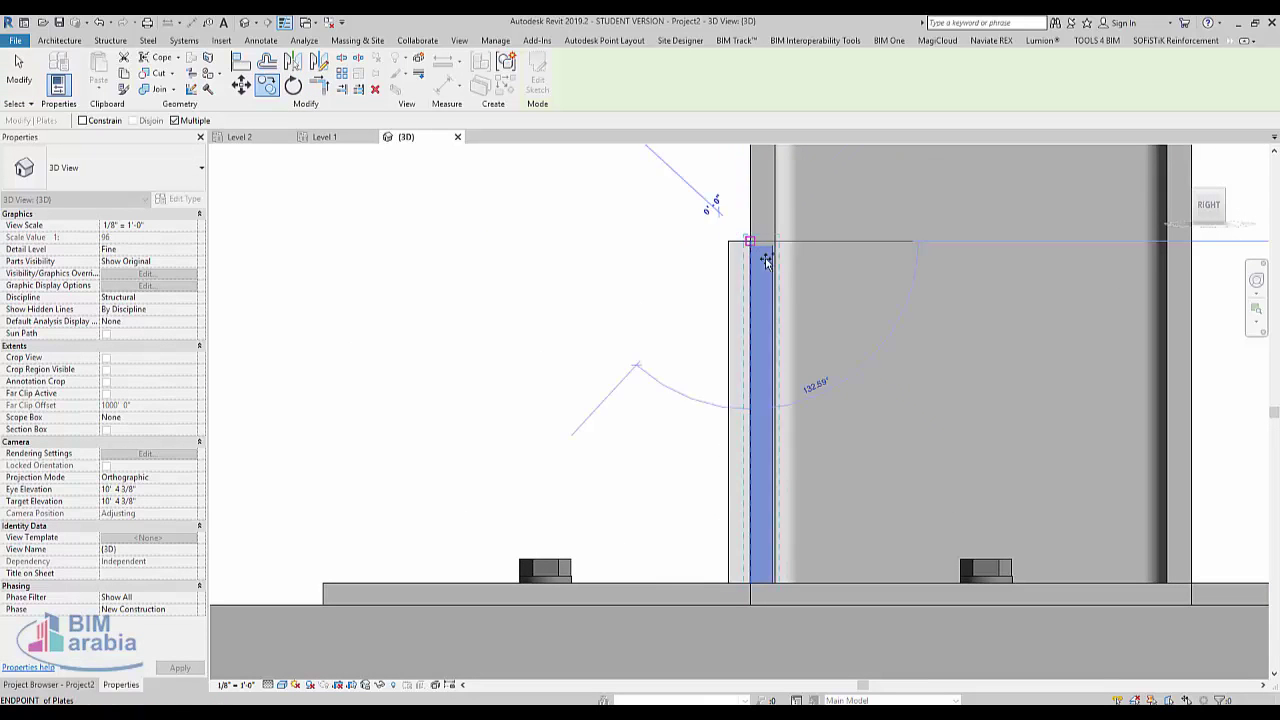
{"action": "left_click", "coordinate": [773, 245]}
{"action": "key", "text": "Escape"}
{"action": "left_click", "coordinate": [727, 277]}
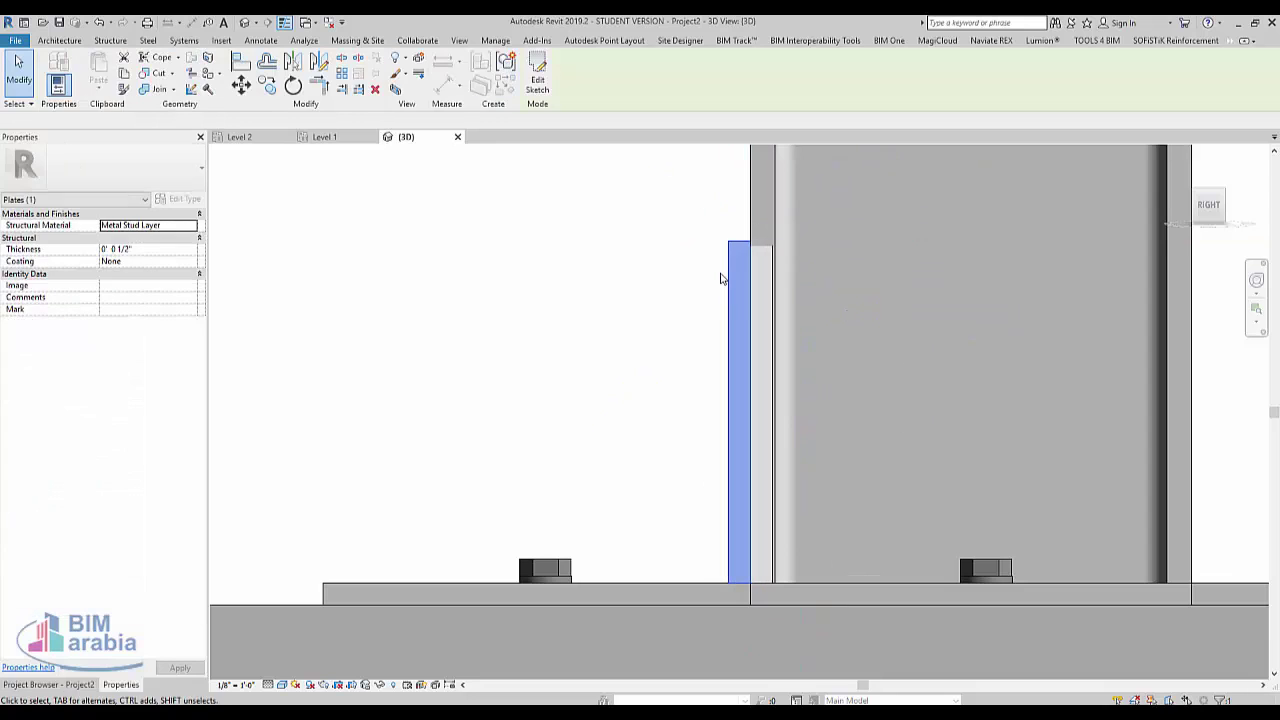
{"action": "key", "text": "Delete"}
Step: Select the repositioned stiffener and begin copying it from its base point toward the opposite flange
{"action": "left_click", "coordinate": [744, 246]}
{"action": "key", "text": "c"}
{"action": "key", "text": "o"}
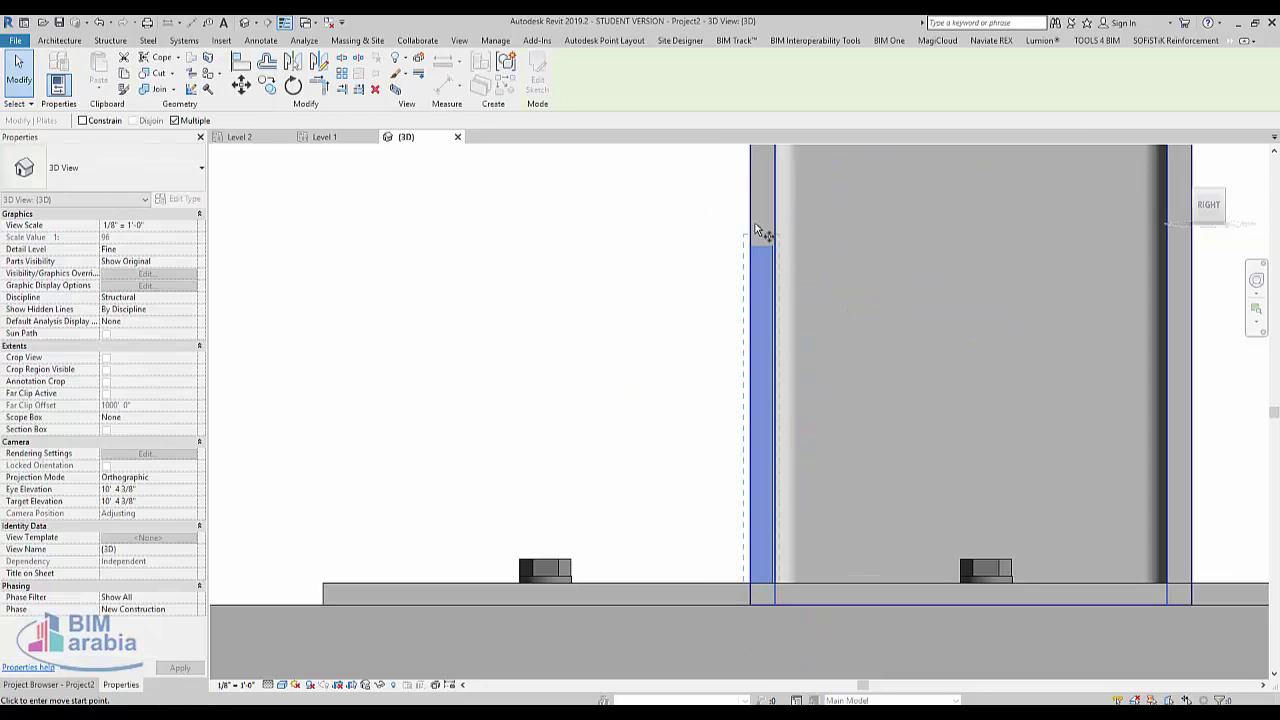
{"action": "left_click", "coordinate": [744, 246]}
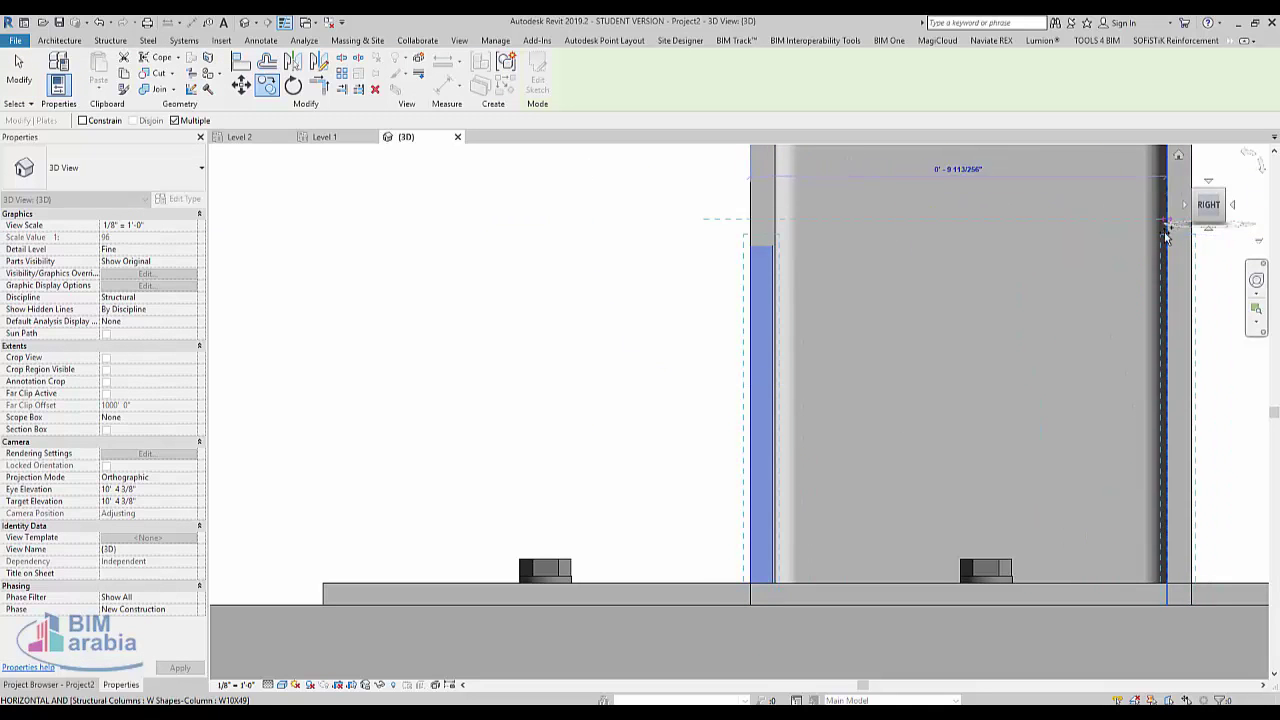
{"action": "mouse_move", "coordinate": [1166, 229]}
{"action": "middle_mouse_down"}
{"action": "mouse_move", "coordinate": [789, 229]}
{"action": "mouse_move", "coordinate": [730, 542]}
{"action": "middle_mouse_up"}
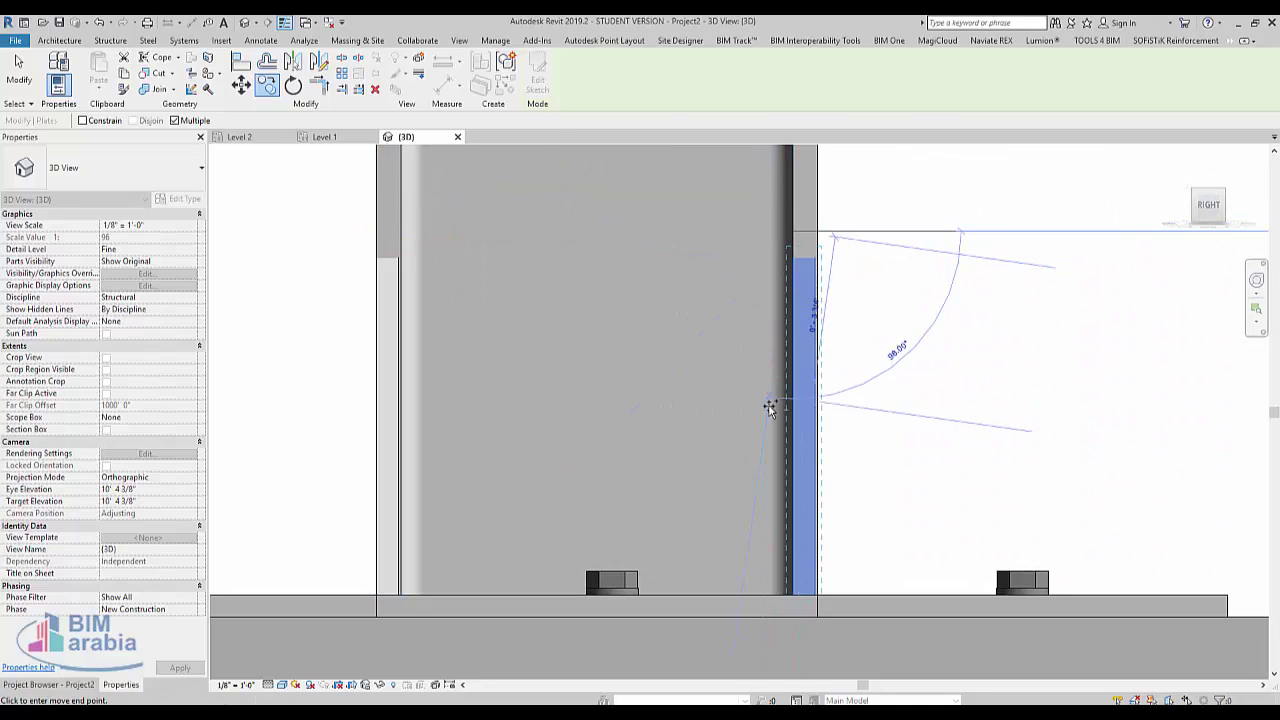